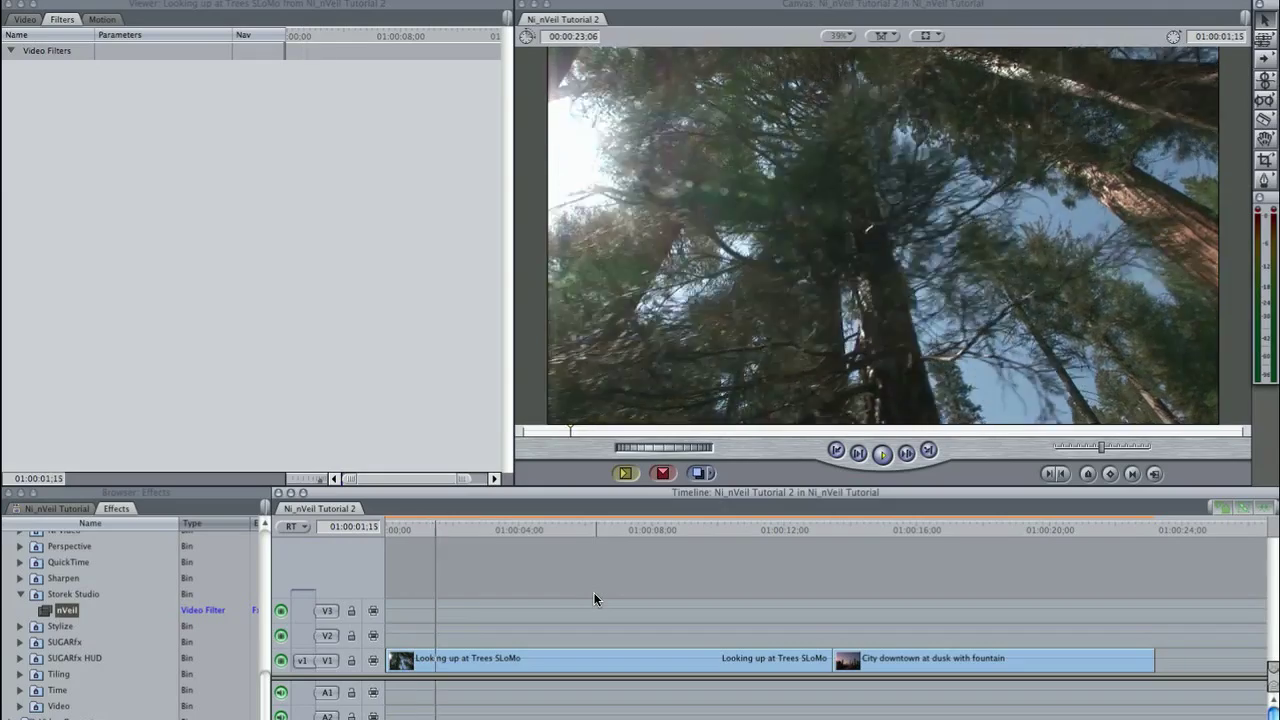
Return to Final Cut Pro and drop the Storek Studio nVeil filter onto the V1 trees clip
key(super+Tab)
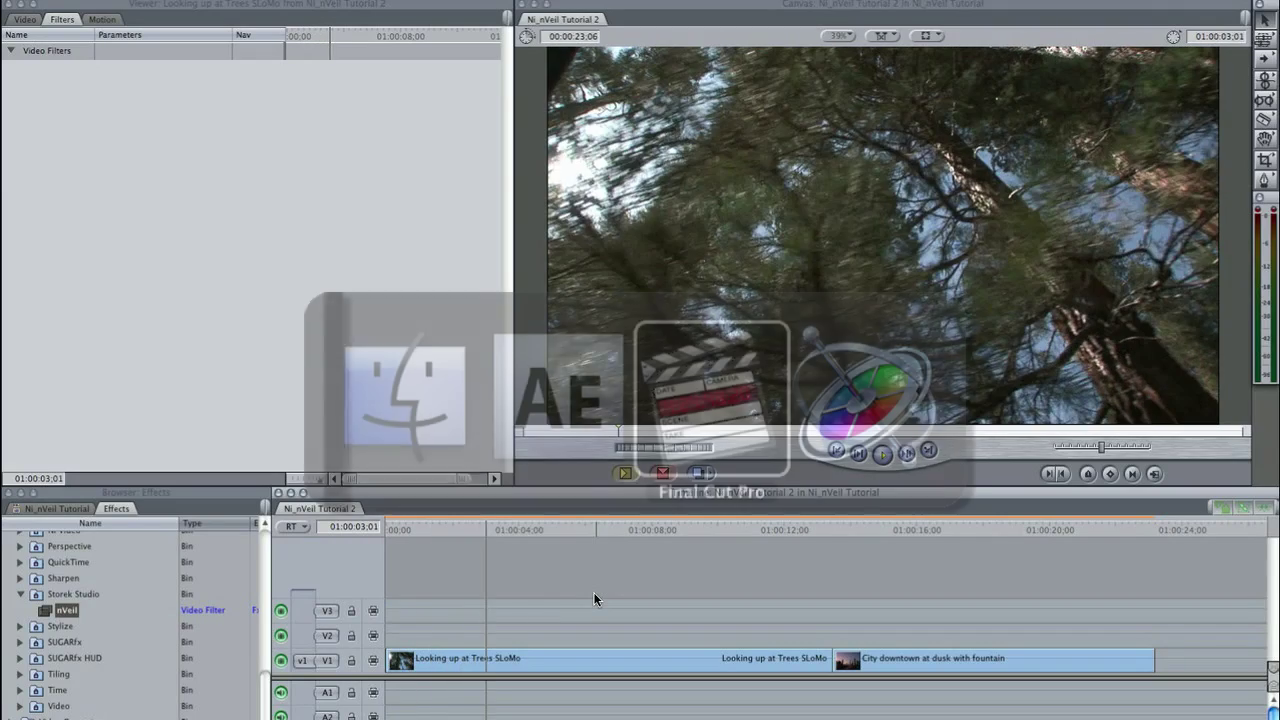
key(super+Tab)
key(super+Tab)
key(super+Tab)
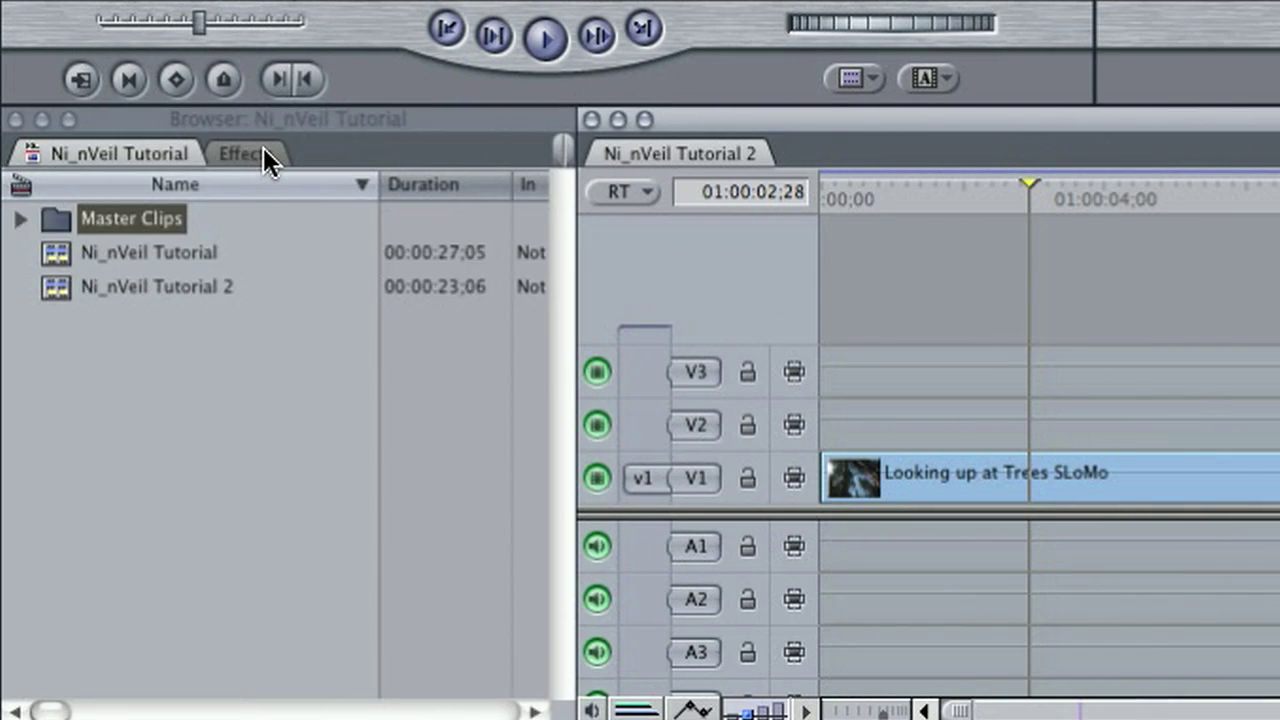
click(258, 150)
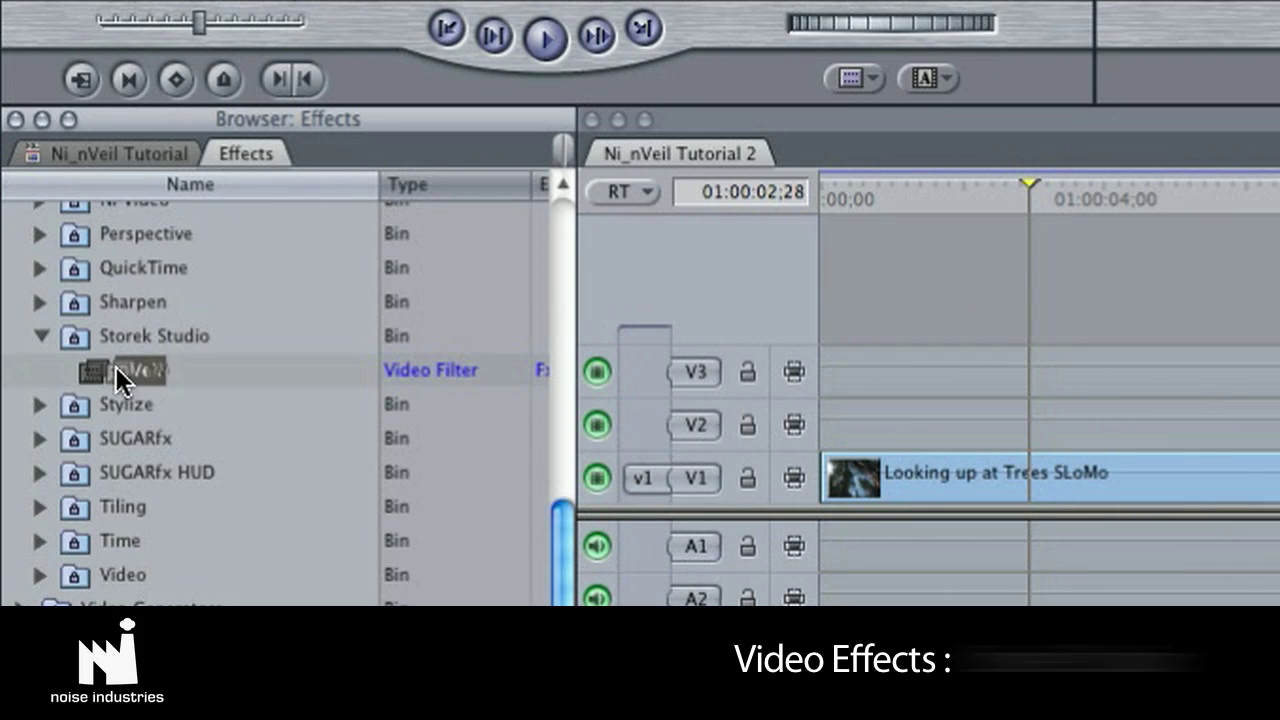
drag(77, 370, 1153, 506)
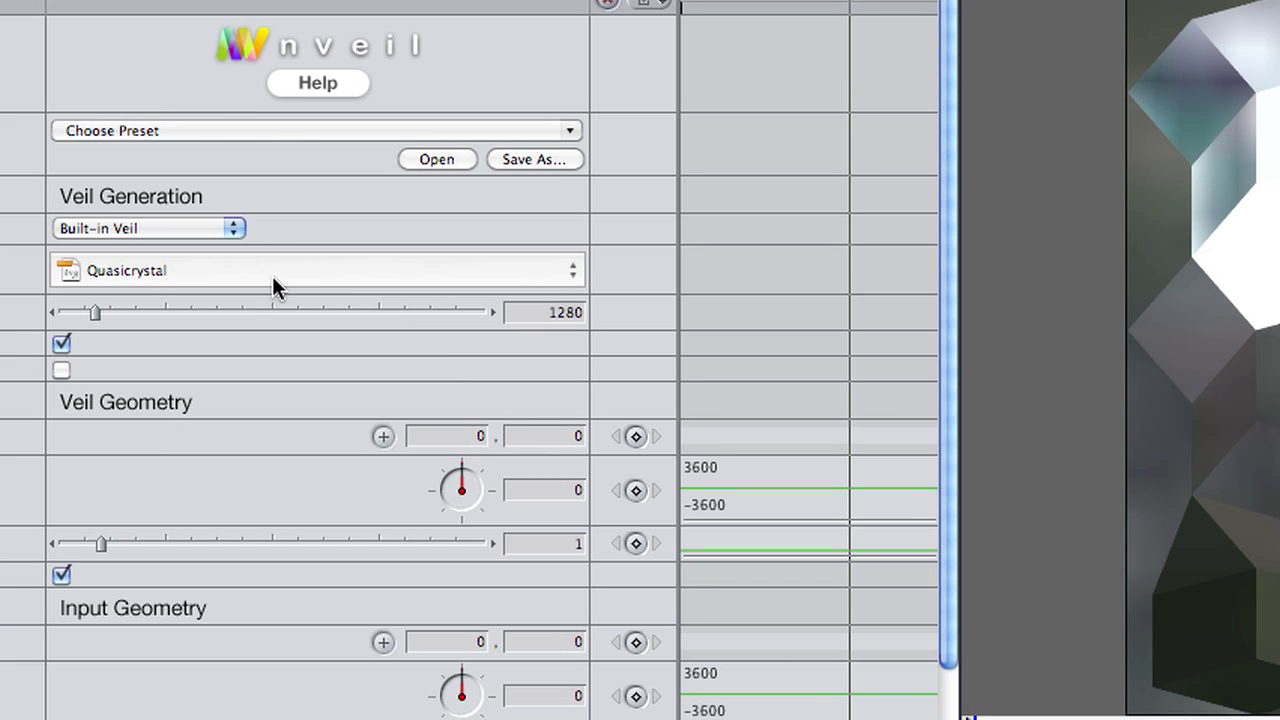
Try the Dragon veil, then the Insect Eye and Through The Dragon presets with Outline View on
click(272, 276)
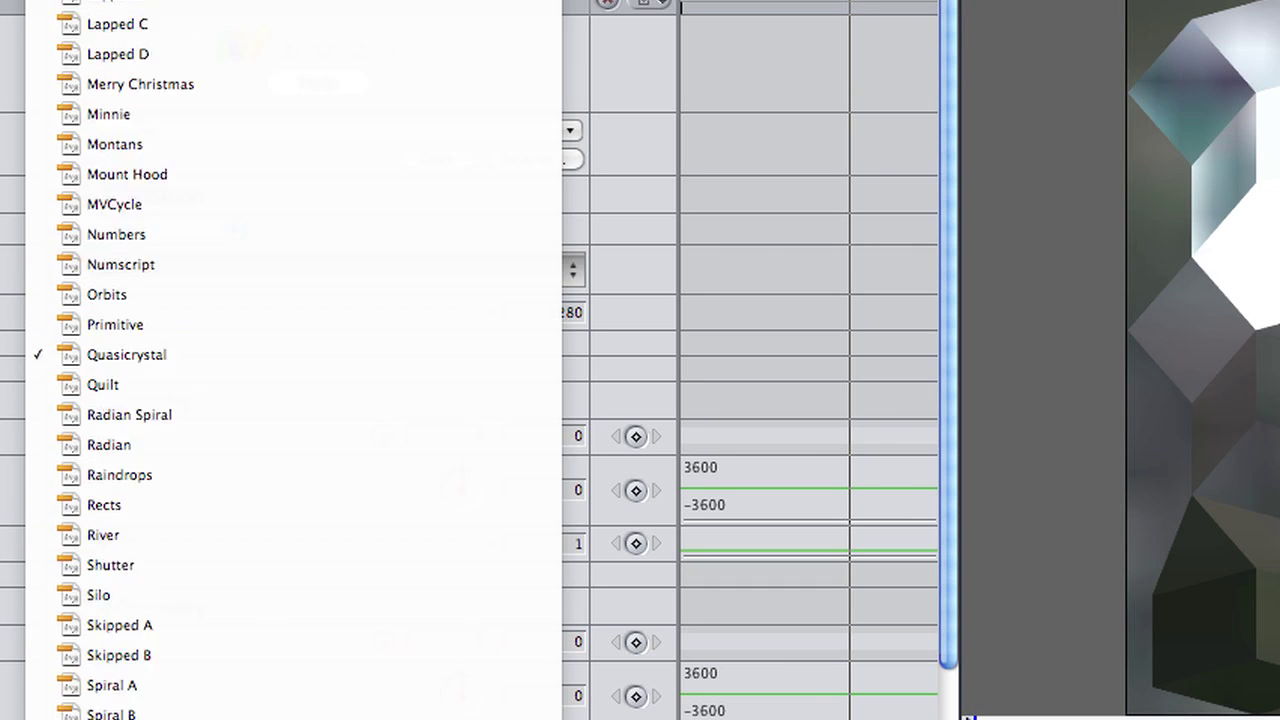
scroll(262, 455, up, 10)
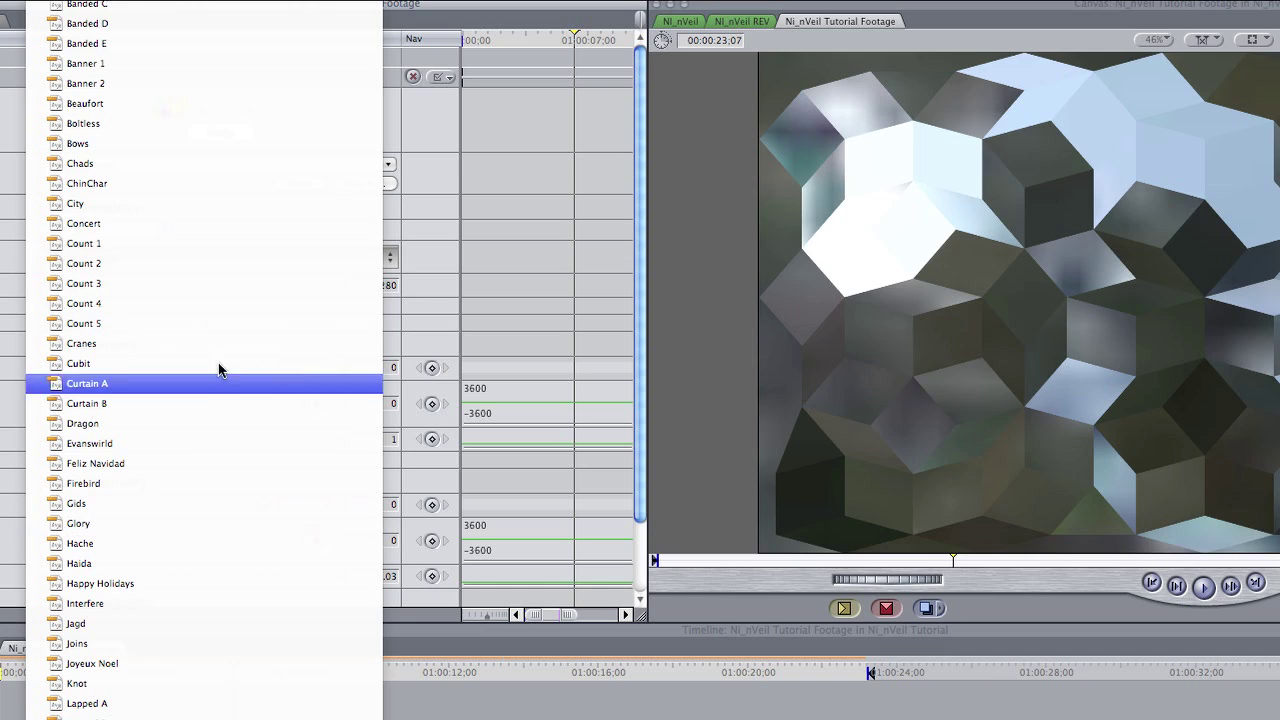
click(198, 435)
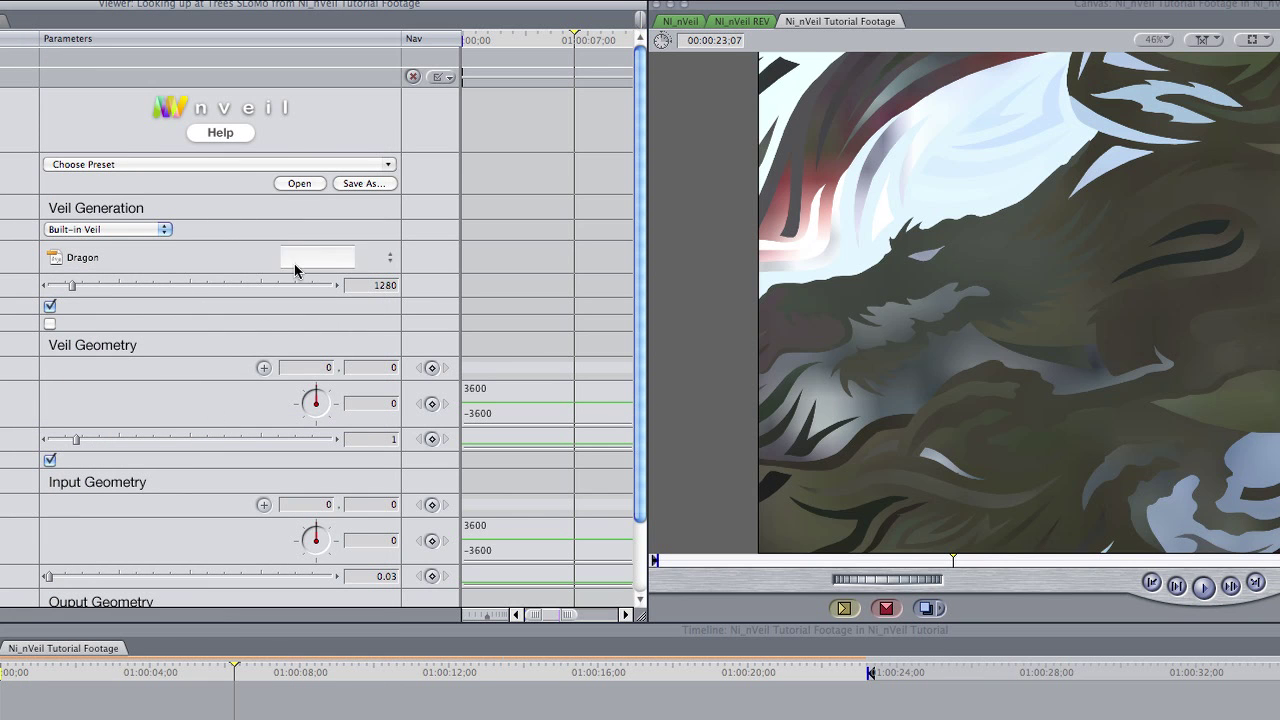
click(123, 260)
click(429, 266)
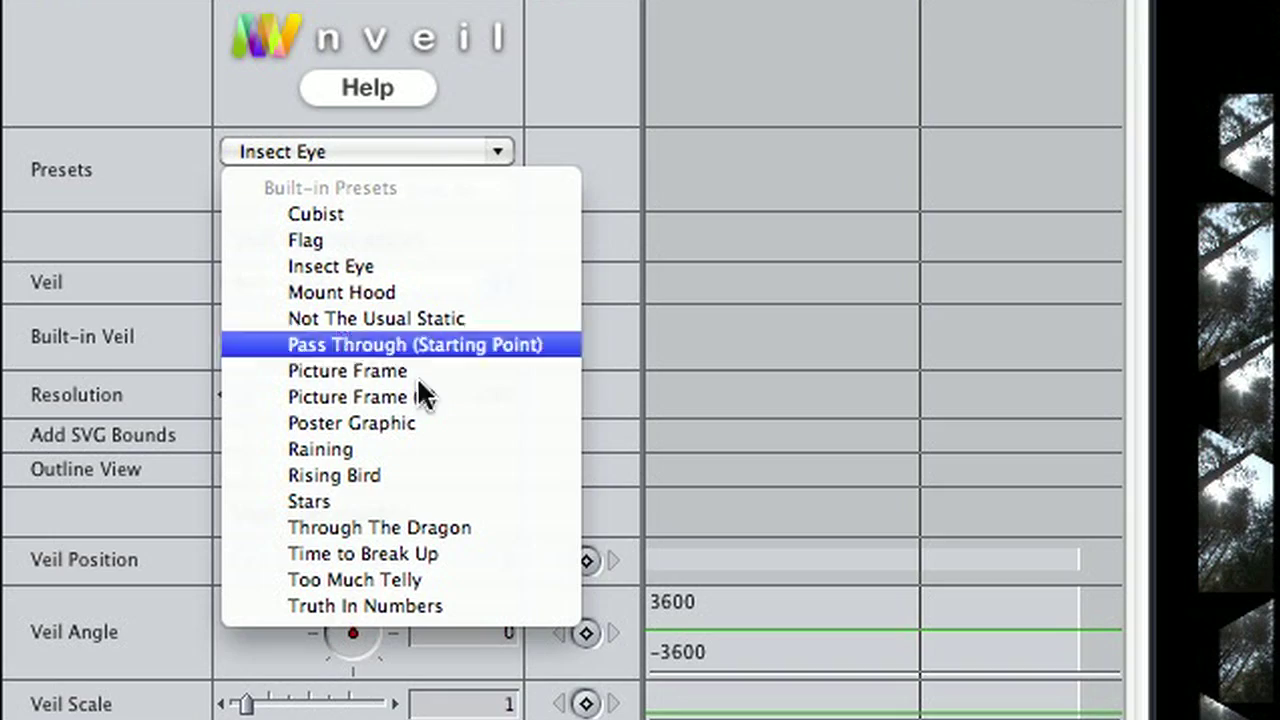
click(477, 526)
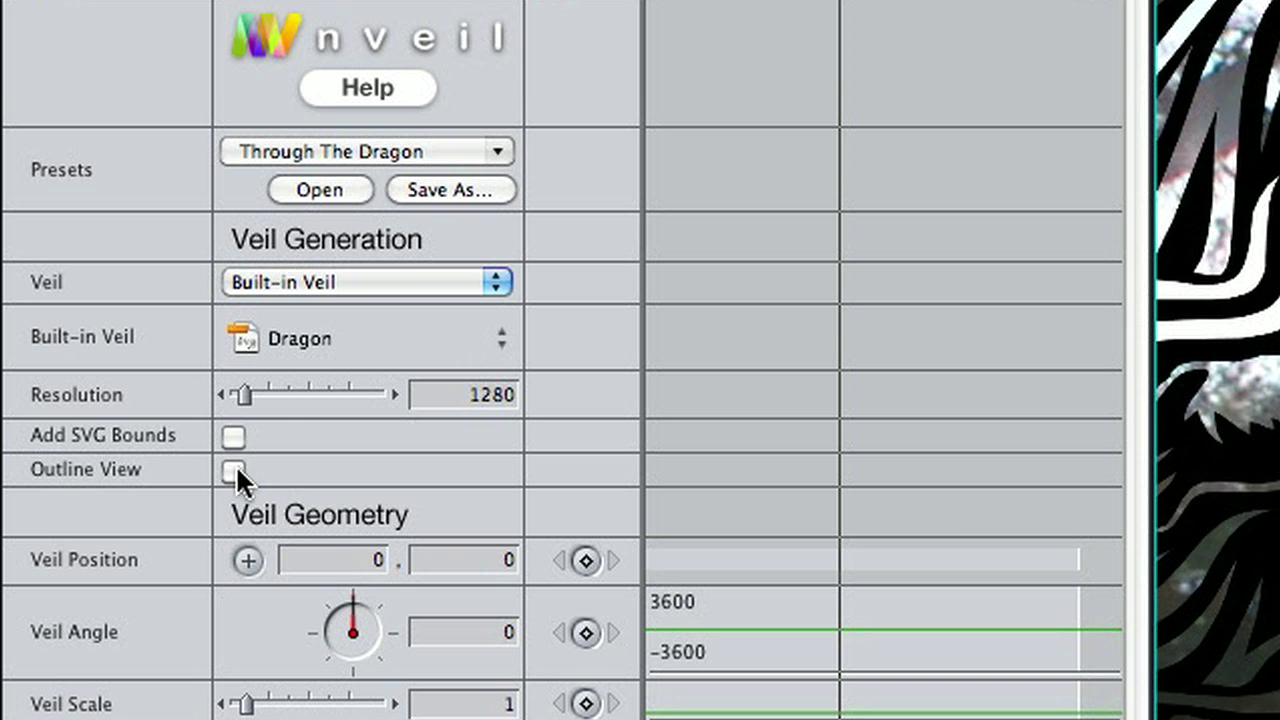
click(235, 468)
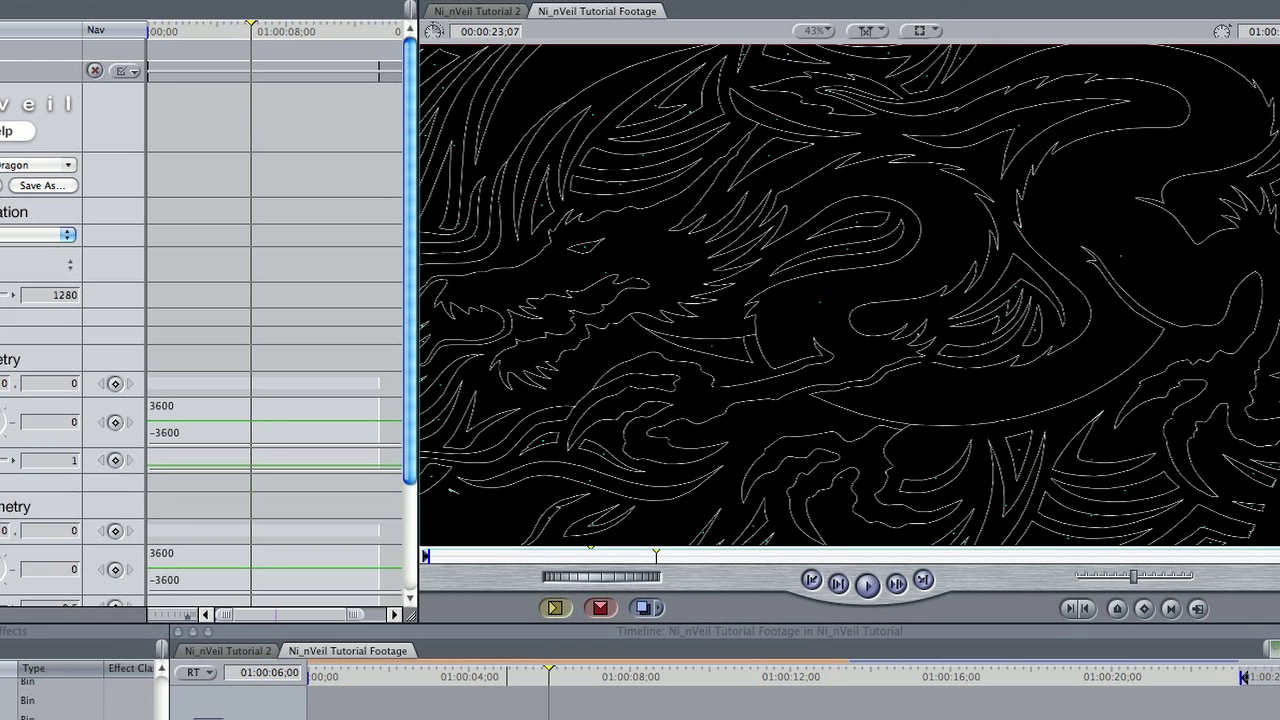
Apply the Flag preset and preview it from the start, then switch to the Cubist preset
click(35, 165)
click(14, 215)
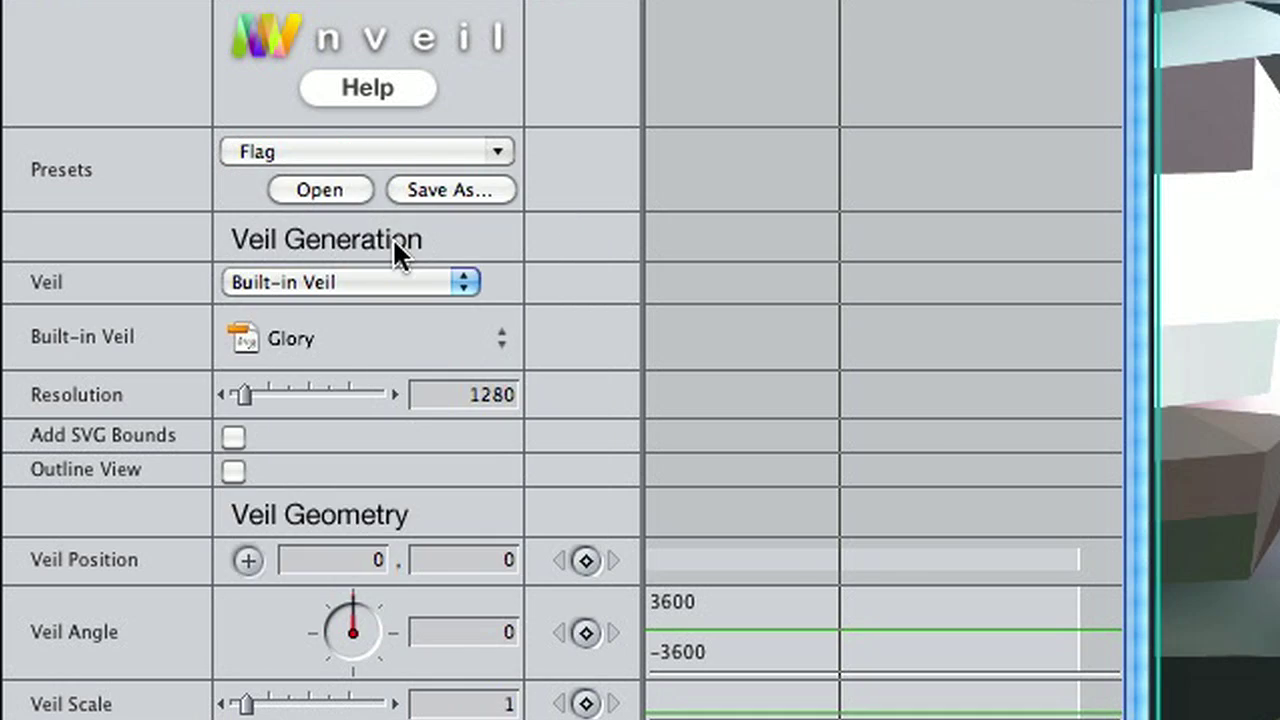
key(Home)
key(space)
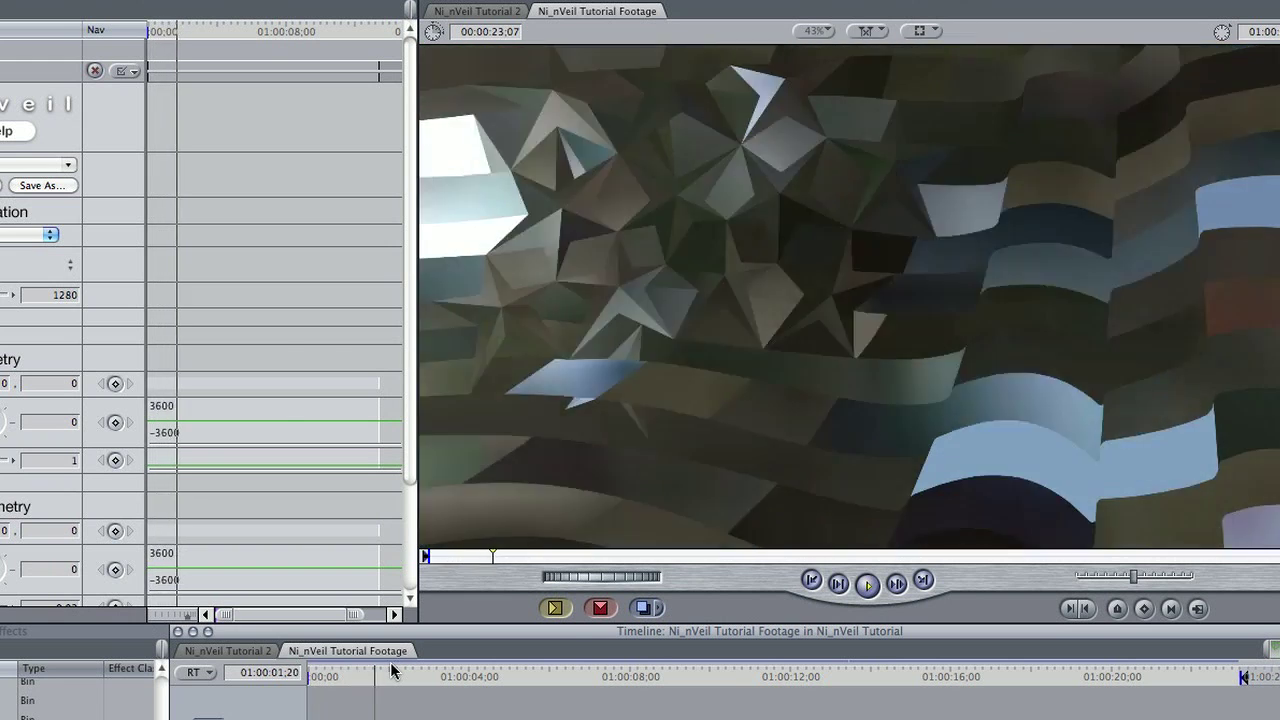
click(340, 148)
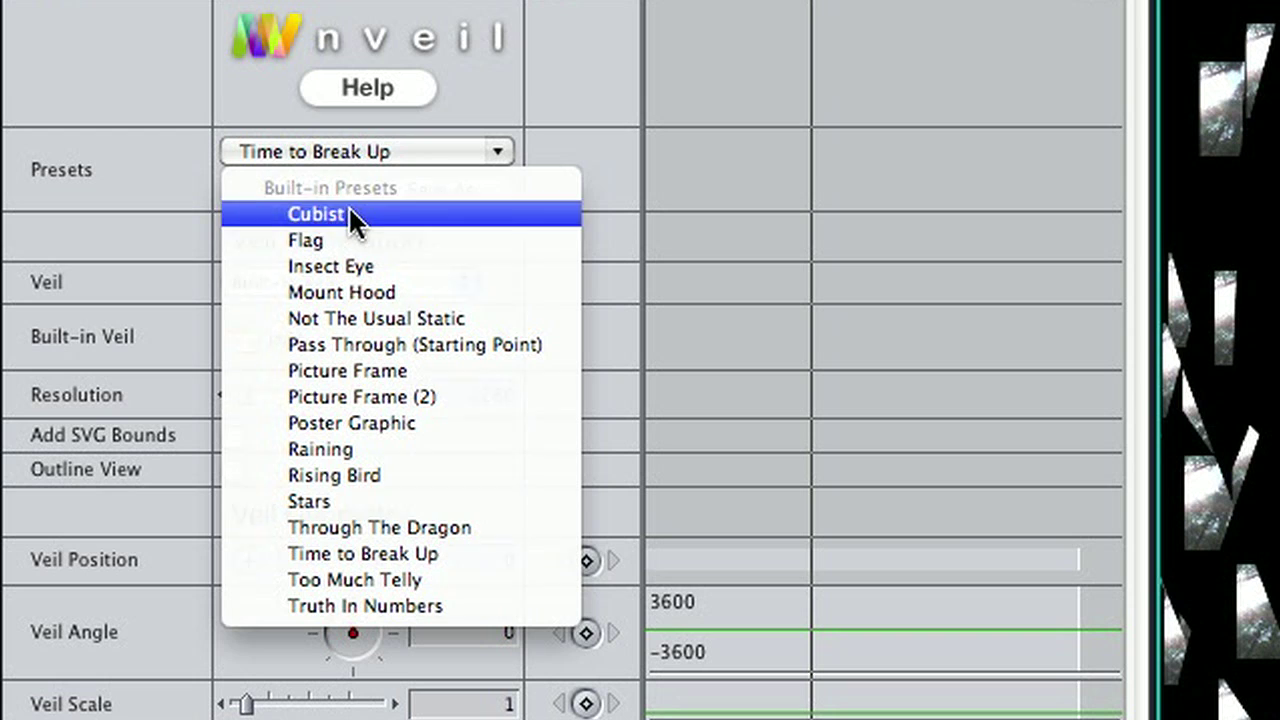
click(348, 207)
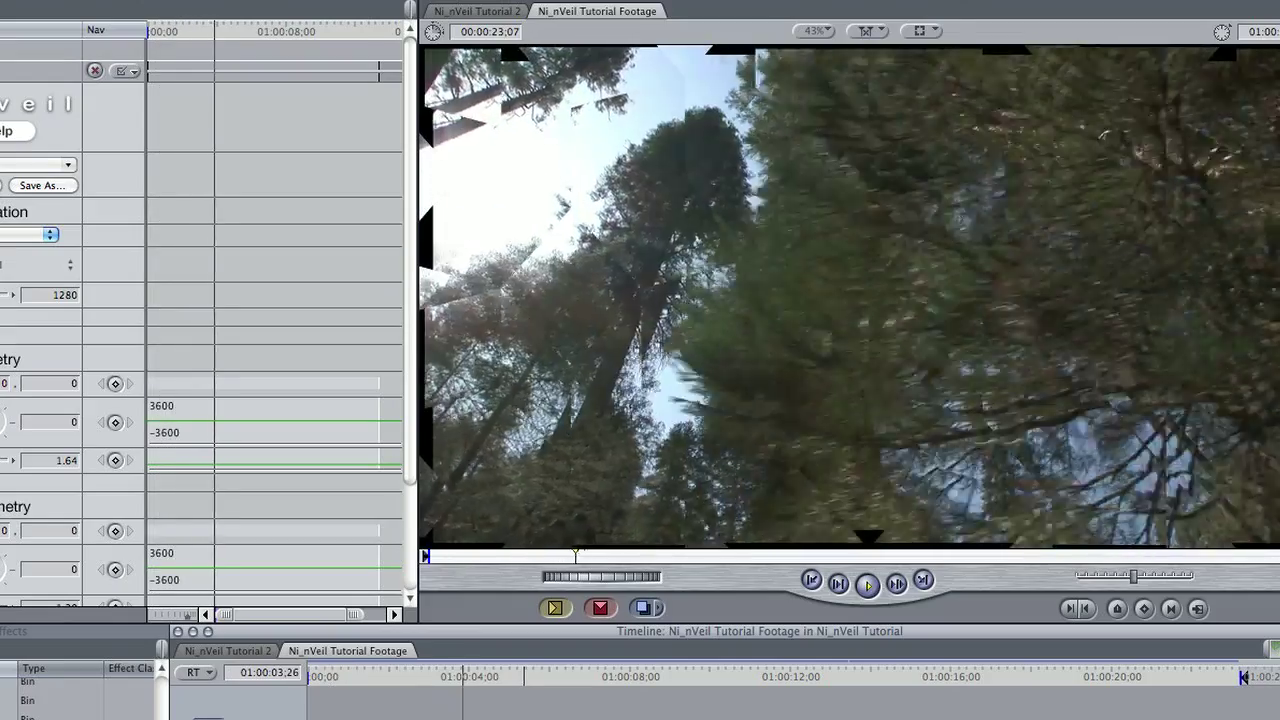
click(40, 164)
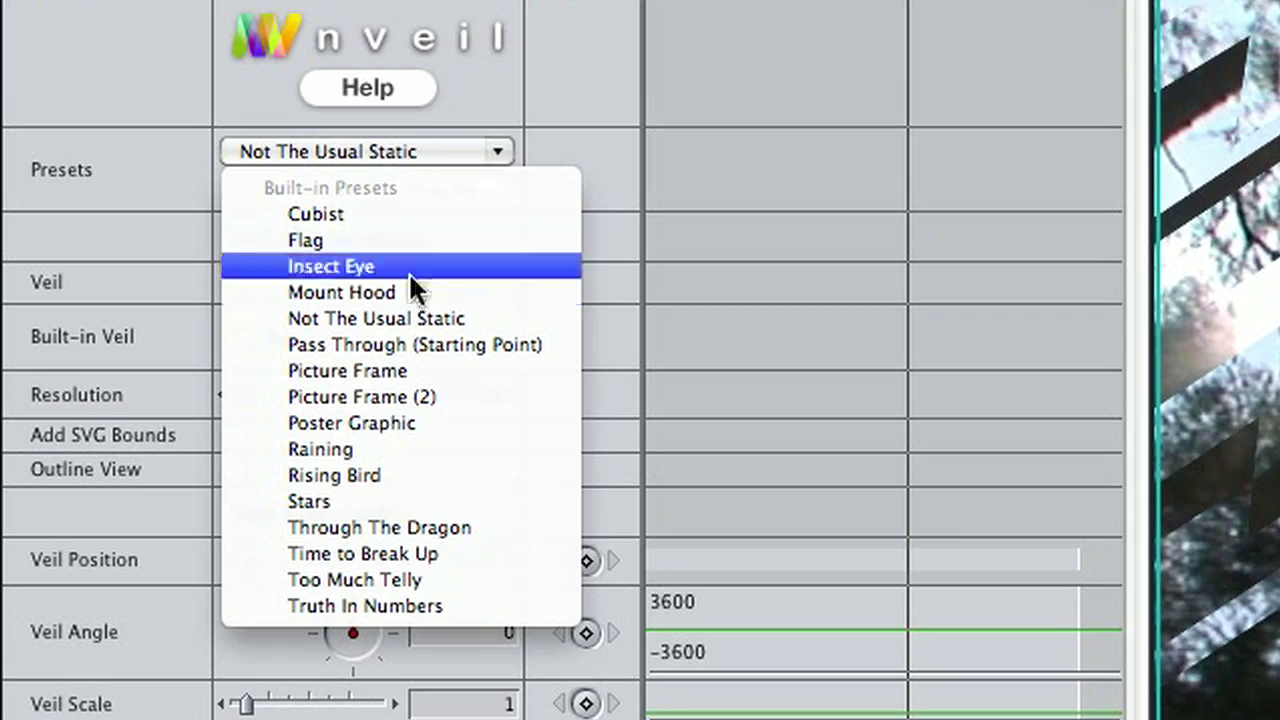
Apply the Rising Bird preset, keep Firebird as the built-in veil, and open nVeil Help
click(424, 477)
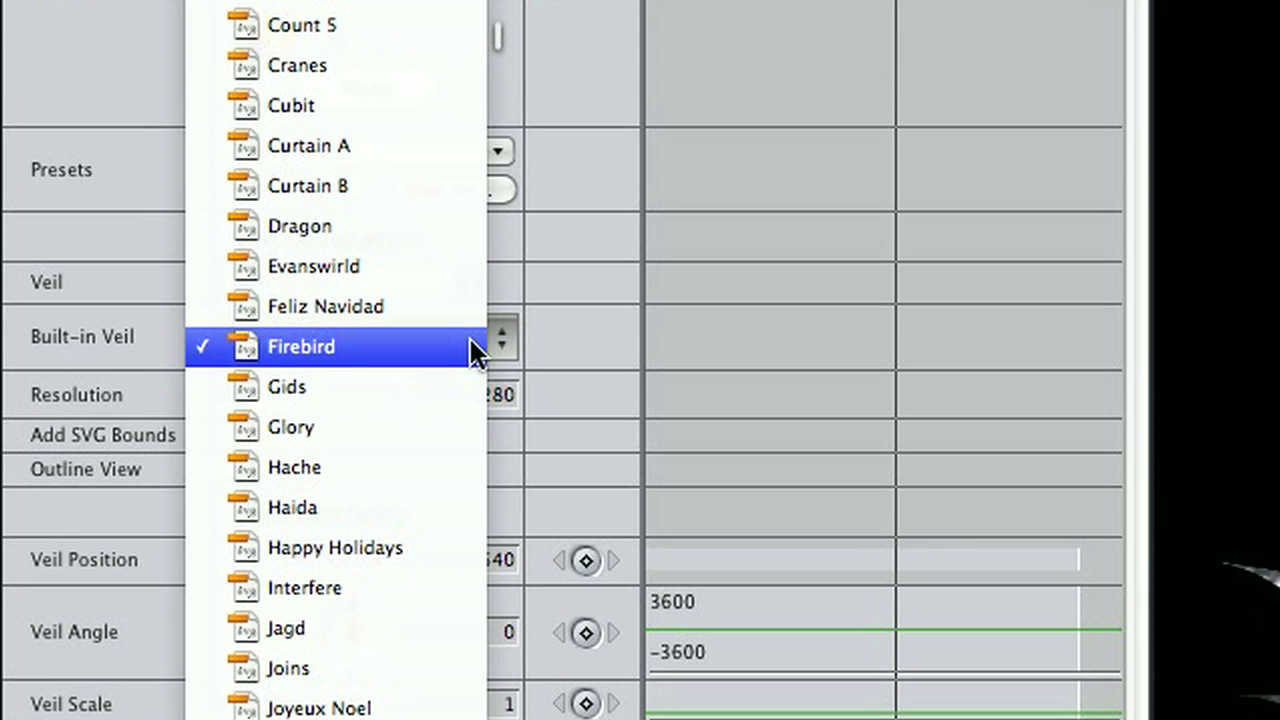
click(473, 348)
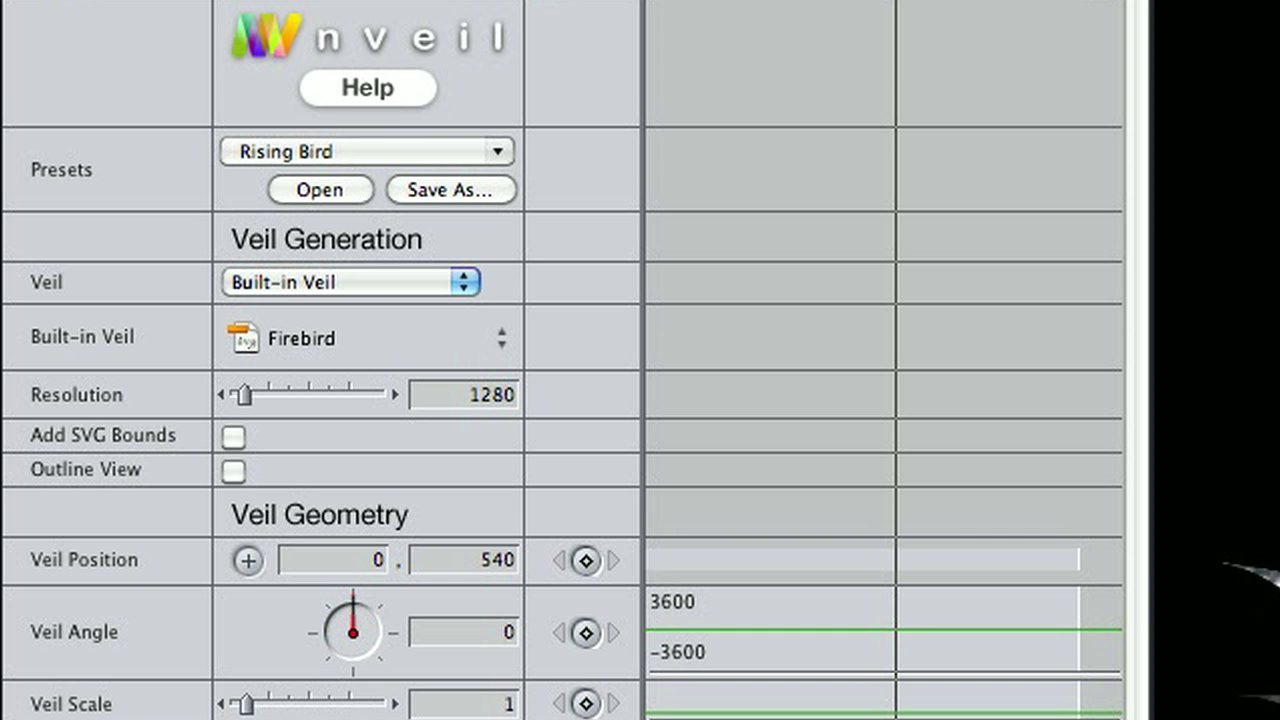
click(470, 340)
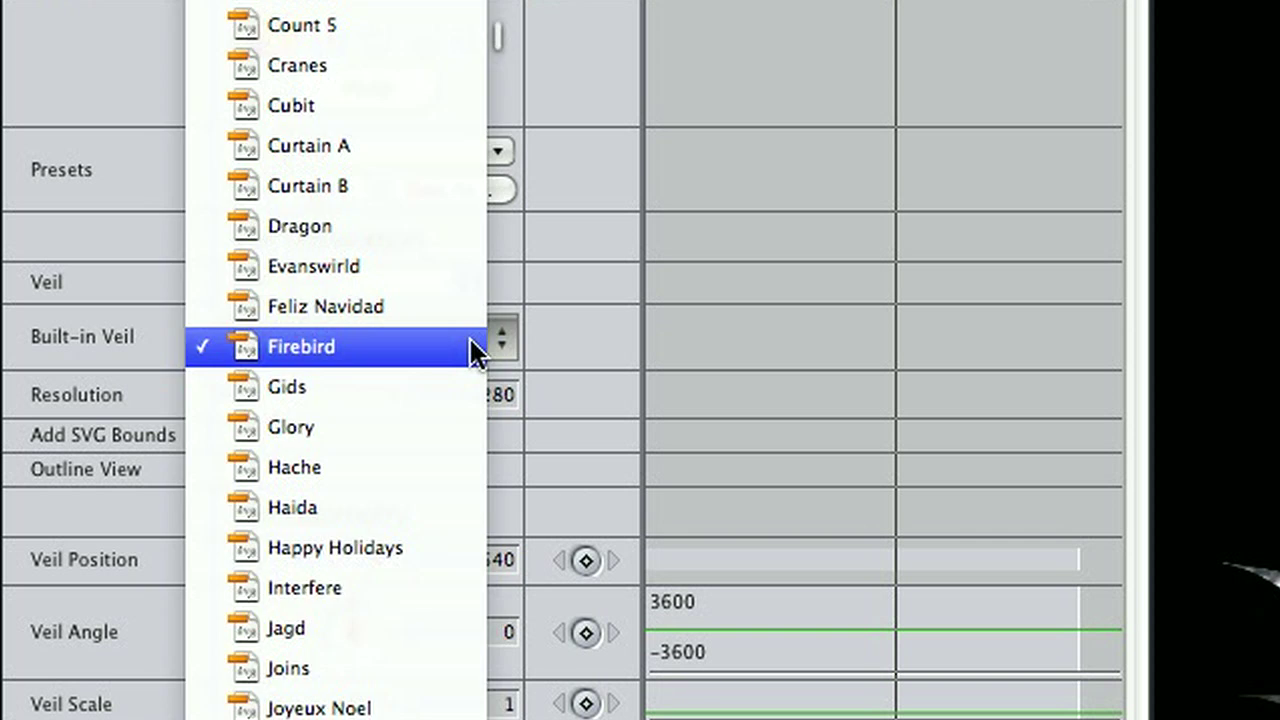
click(470, 340)
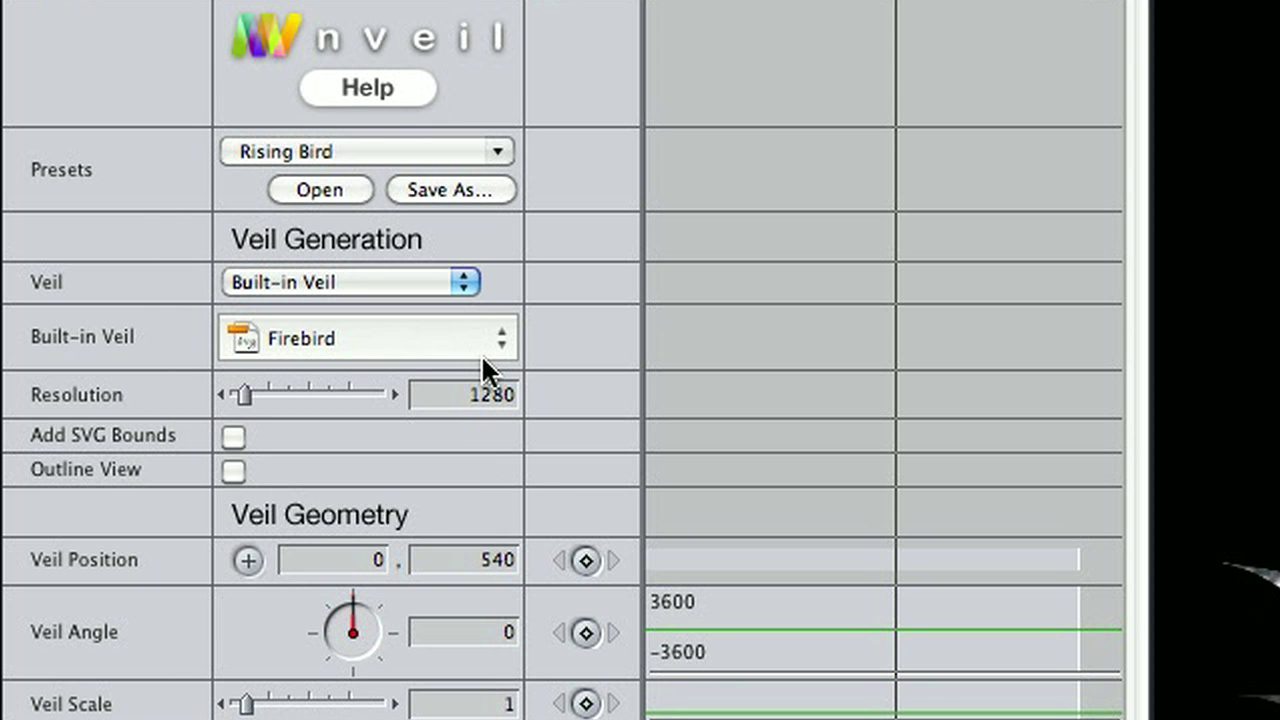
click(376, 85)
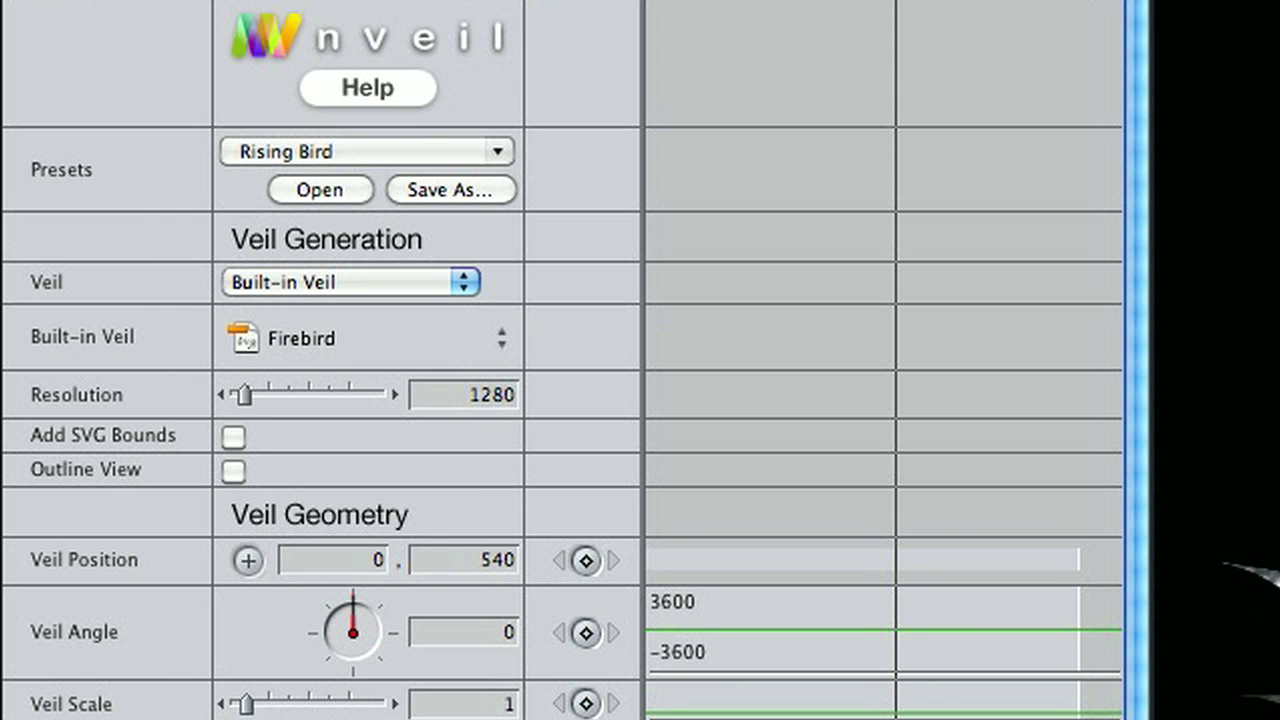
scroll(415, 545, down, 10)
Scroll the nVeil help page down to the Parameters documentation
scroll(415, 545, down, 2)
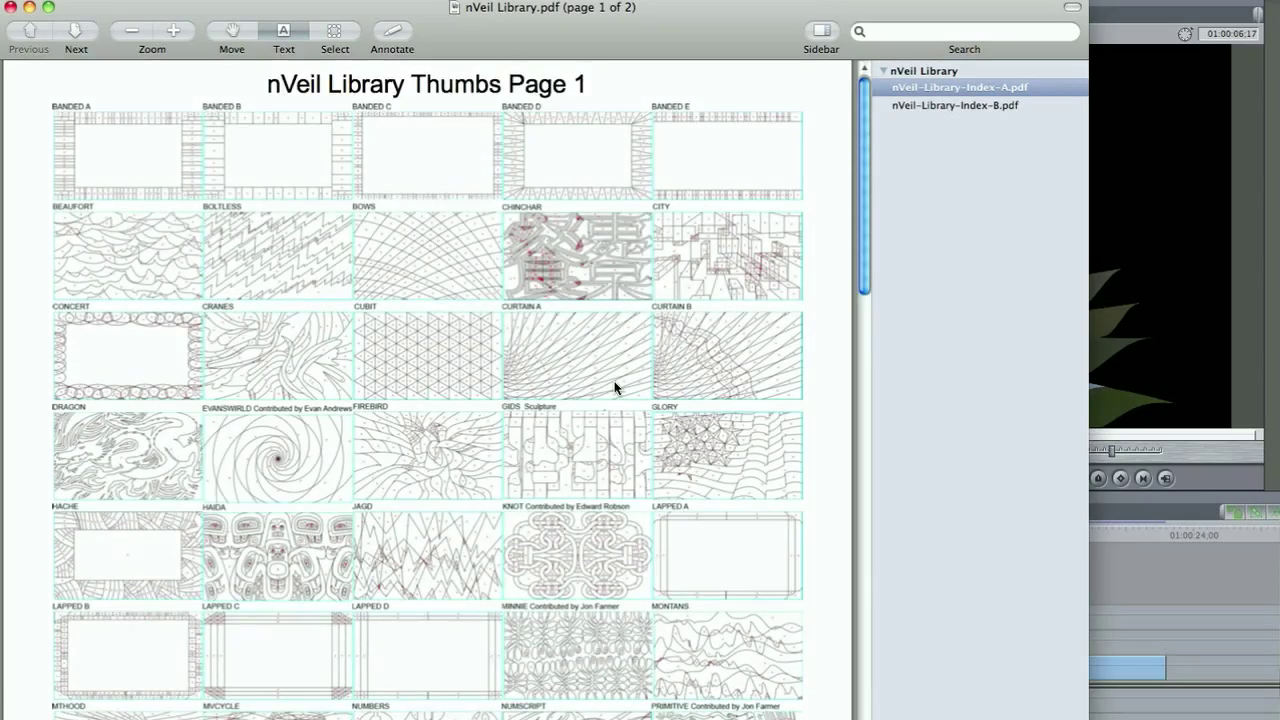
scroll(615, 388, down, 2)
scroll(615, 388, down, 2)
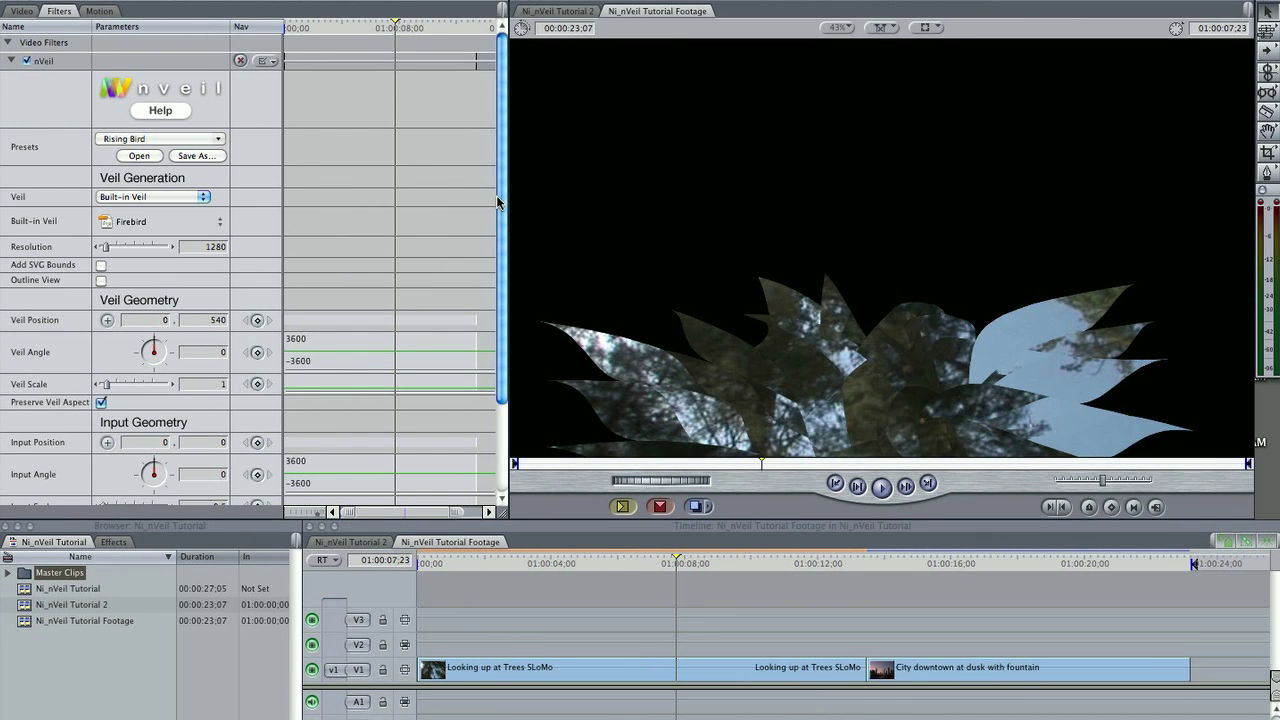
Bring Veil Angle back to a small angle, set Input Angle to 0, and raise Input Scale to about 1.04
drag(500, 206, 497, 233)
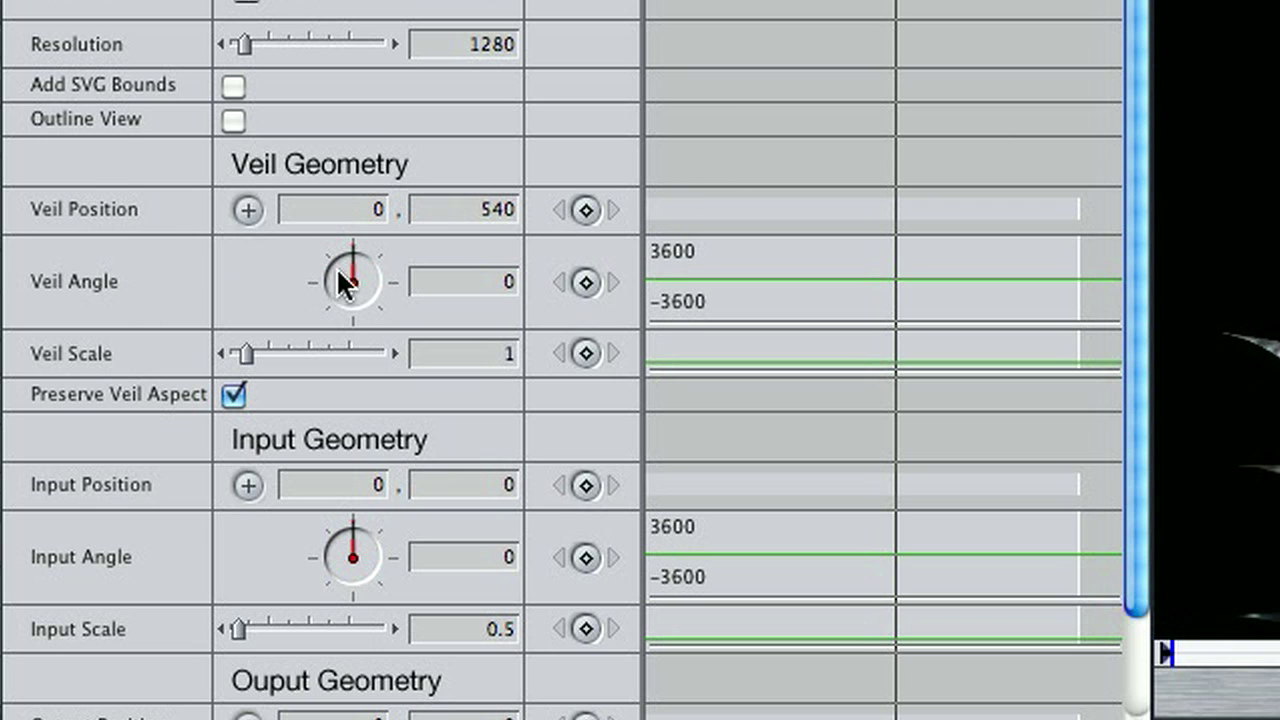
drag(374, 277, 374, 280)
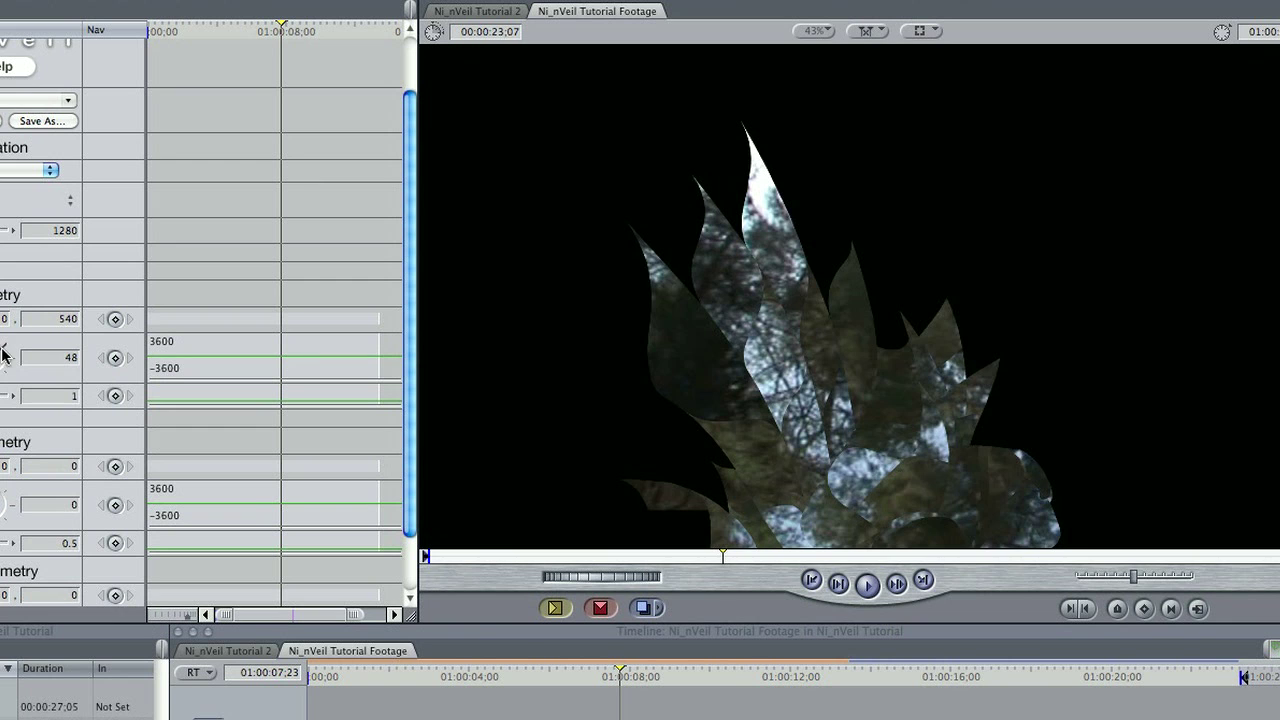
drag(3, 352, 2, 354)
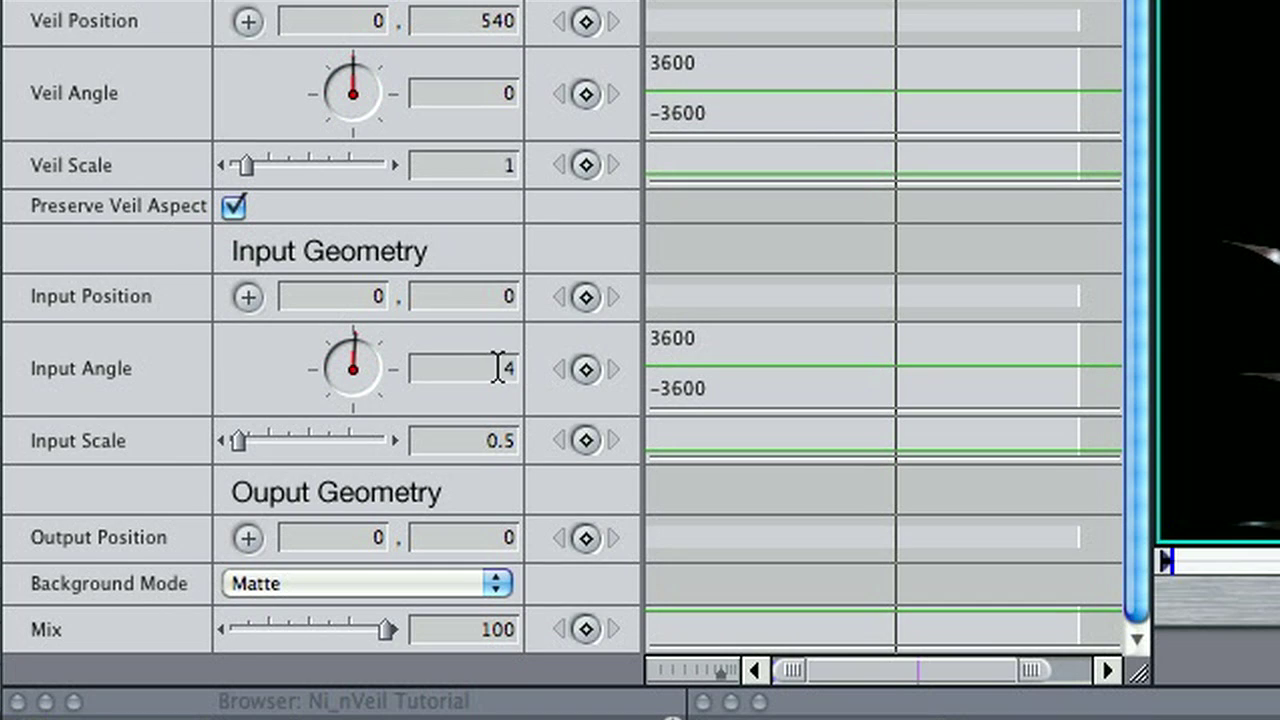
click(500, 368)
text(0)
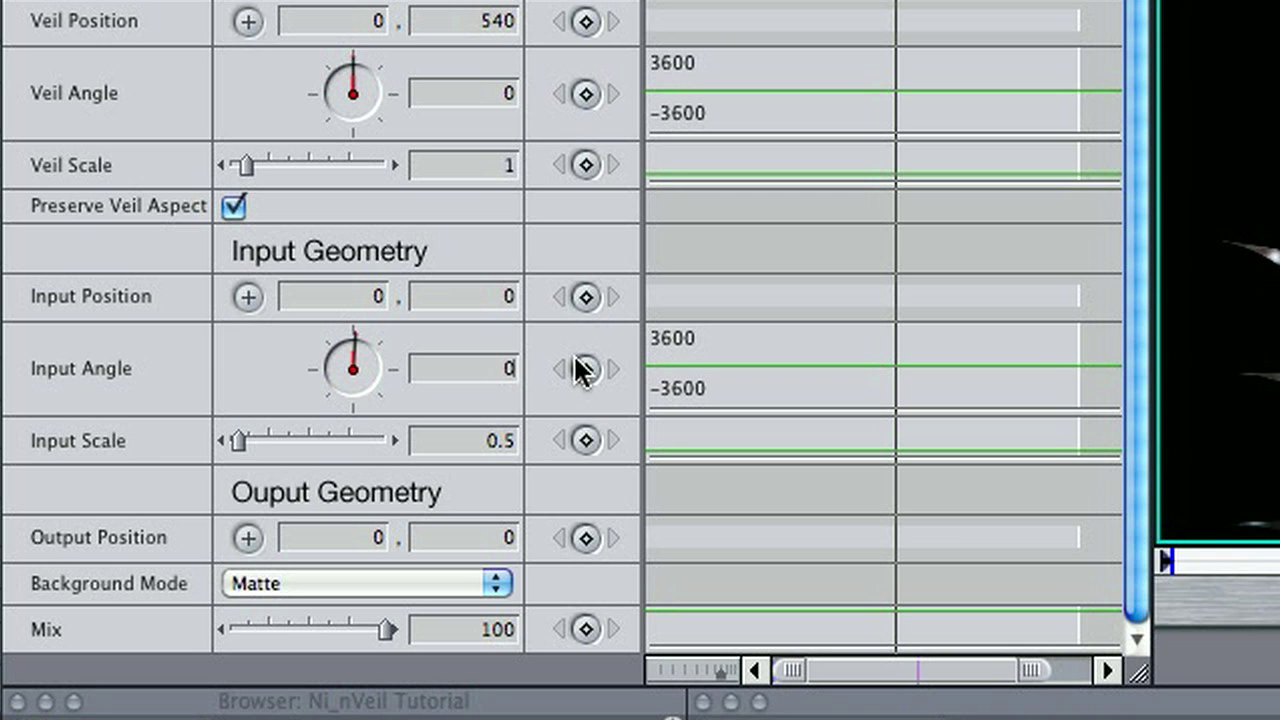
key(Tab)
text(0)
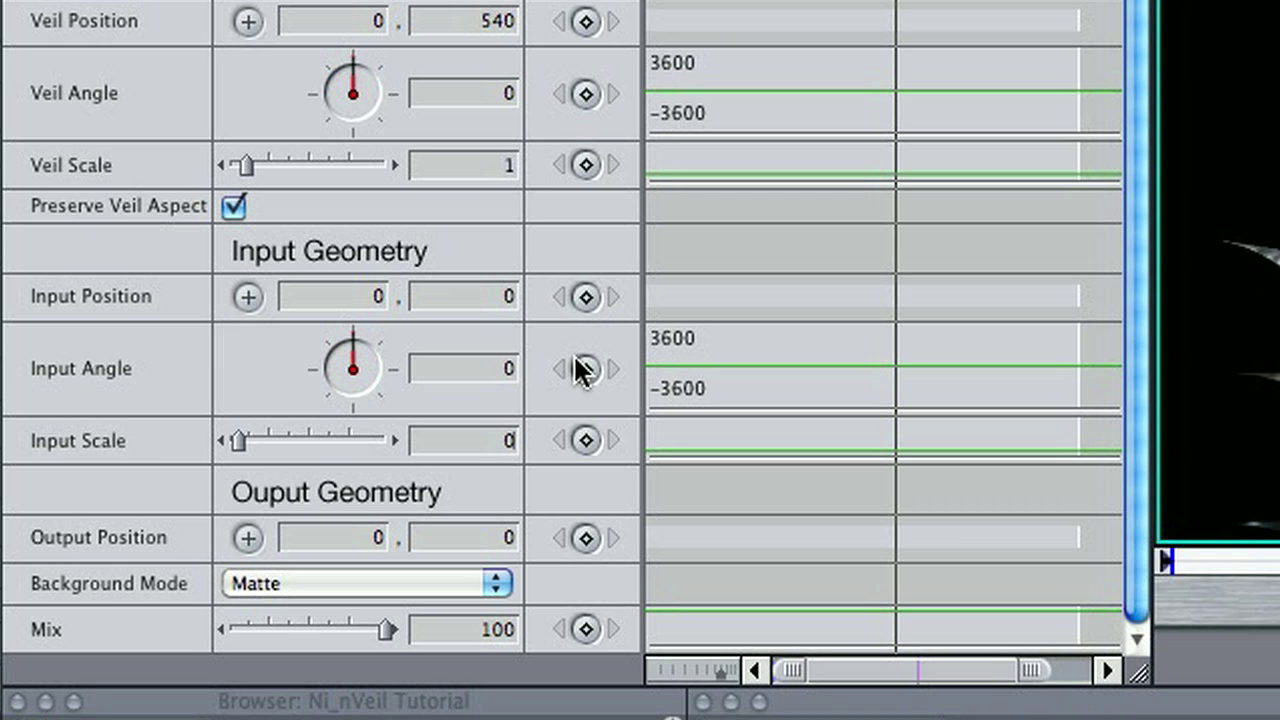
key(Return)
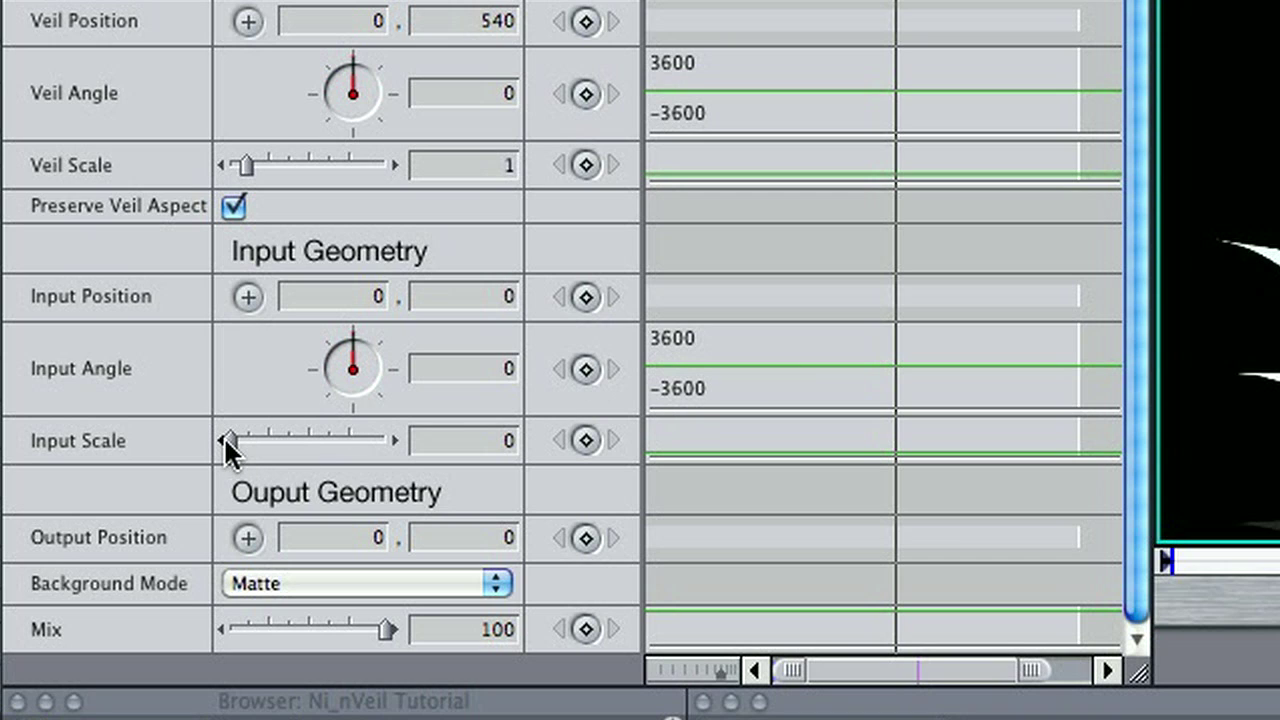
drag(239, 435, 243, 435)
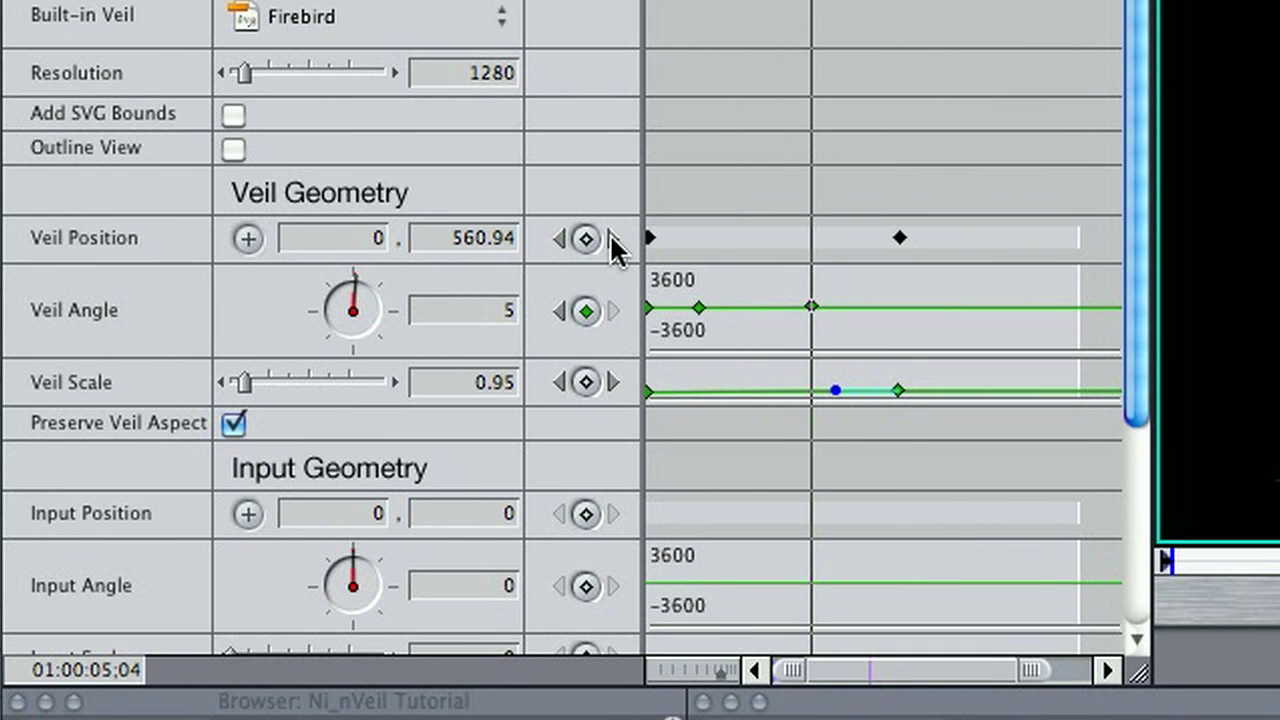
Key Veil Angle 0 at the next position keyframe and set that keyframe to Smooth
click(613, 238)
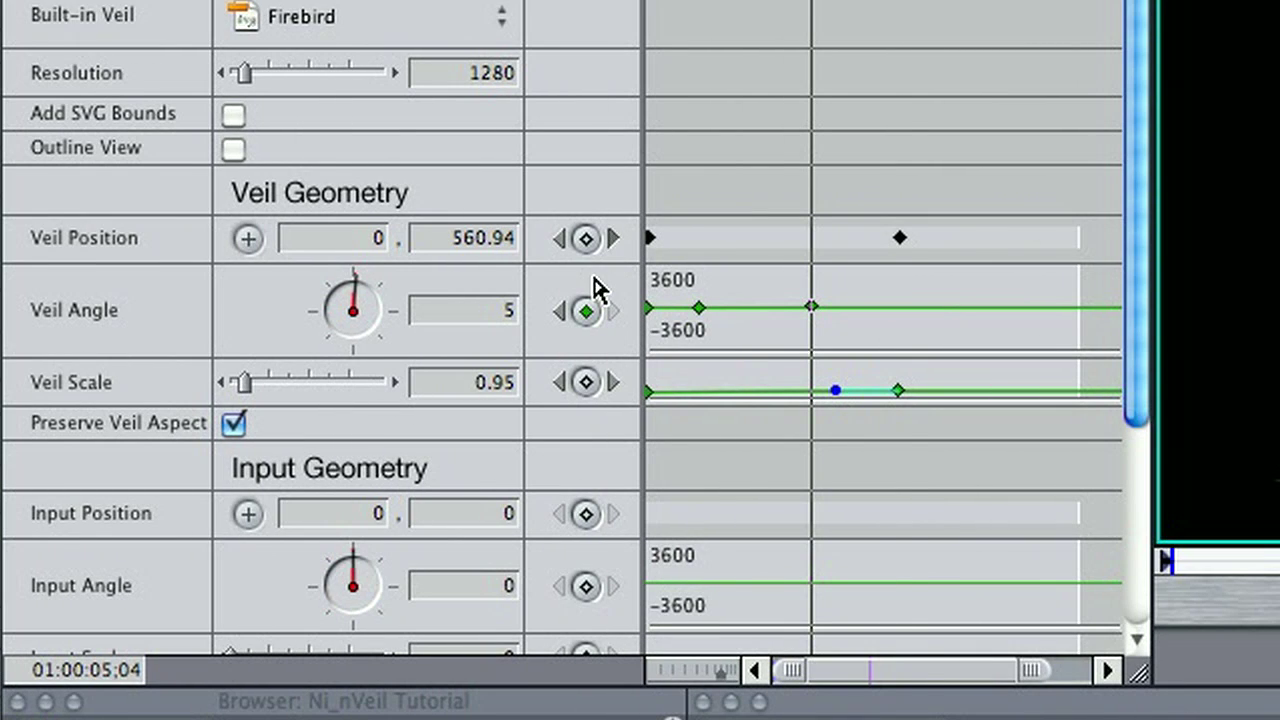
double_click(508, 311)
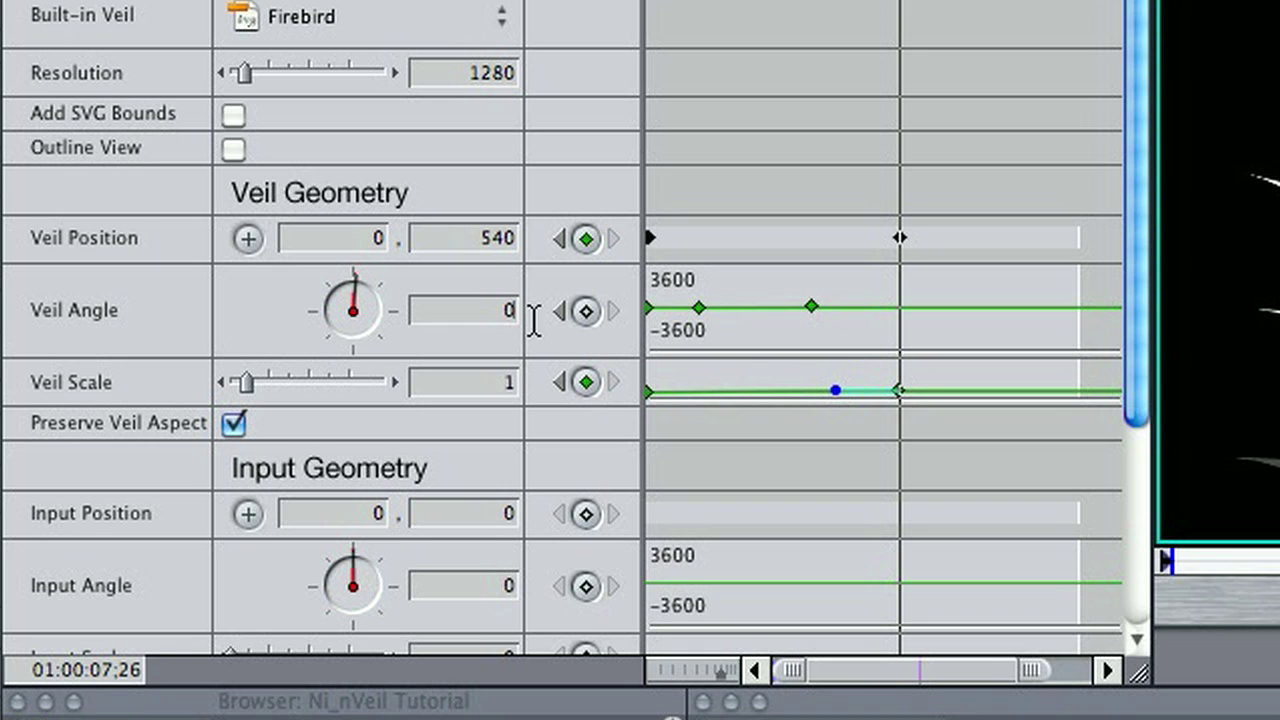
key(Return)
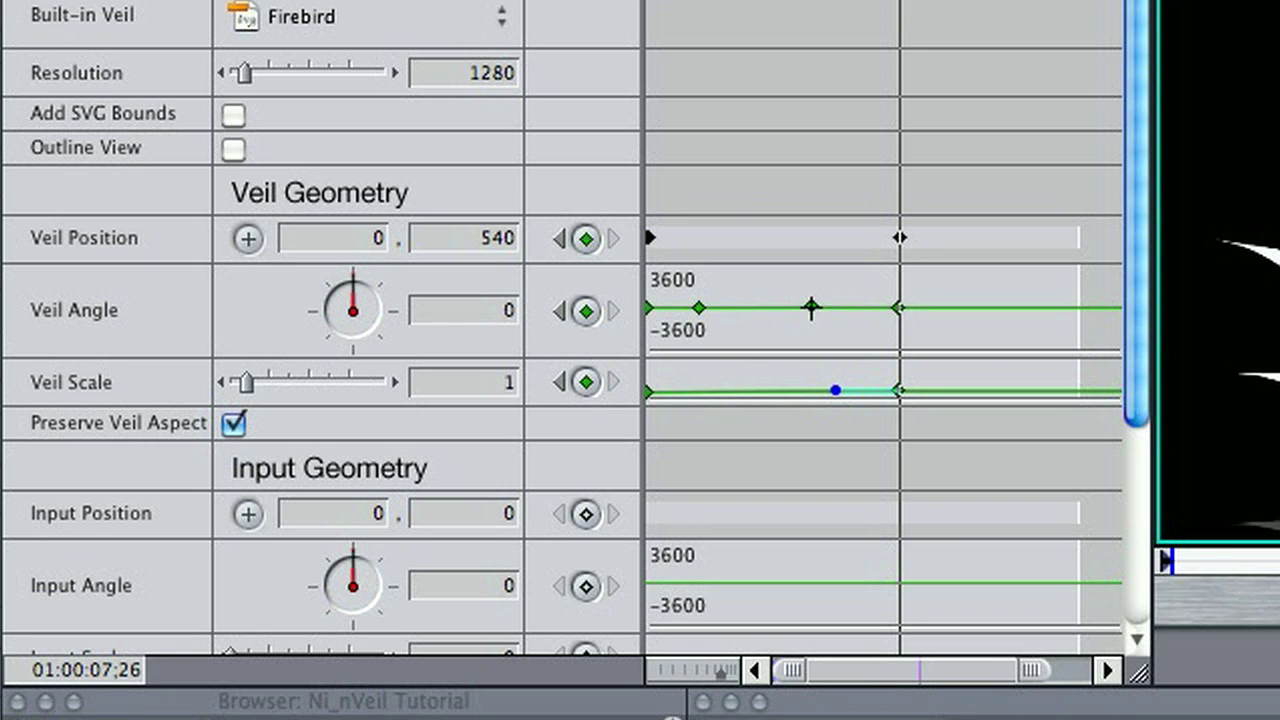
right_click(811, 307)
click(890, 365)
right_click(700, 308)
click(766, 359)
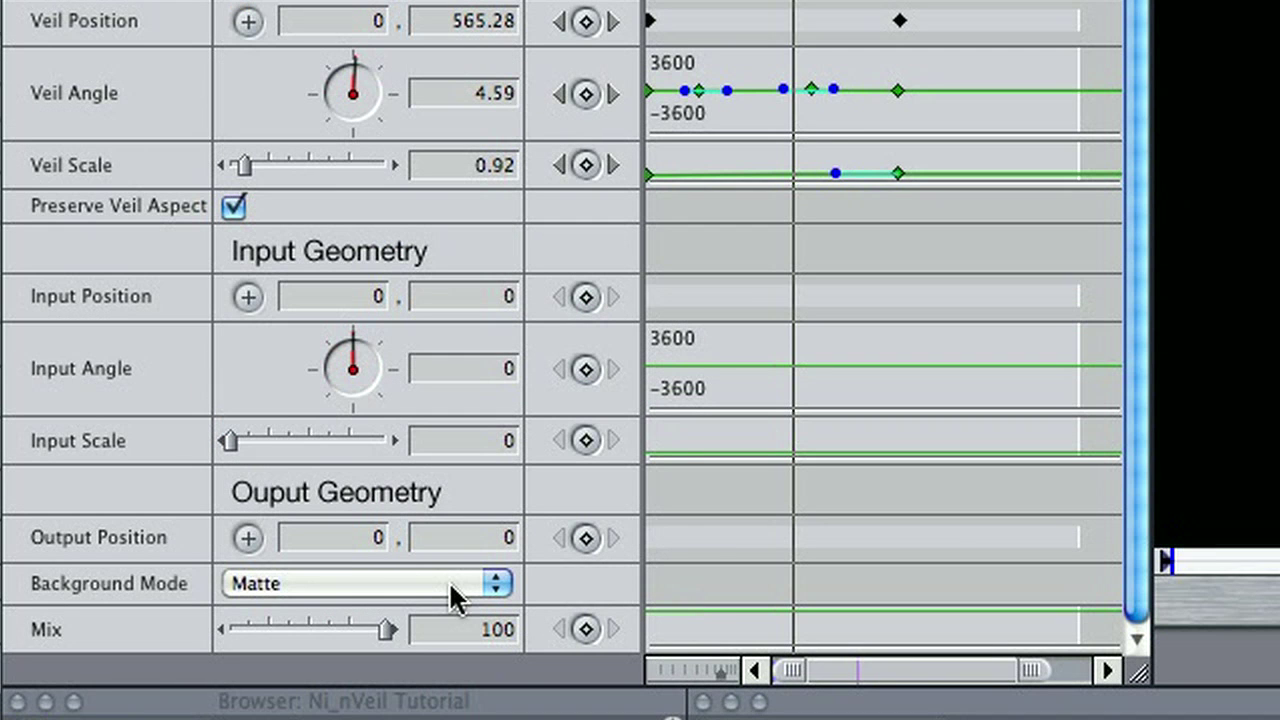
Set nVeil Background Mode to Pass Through and play the composite
click(450, 590)
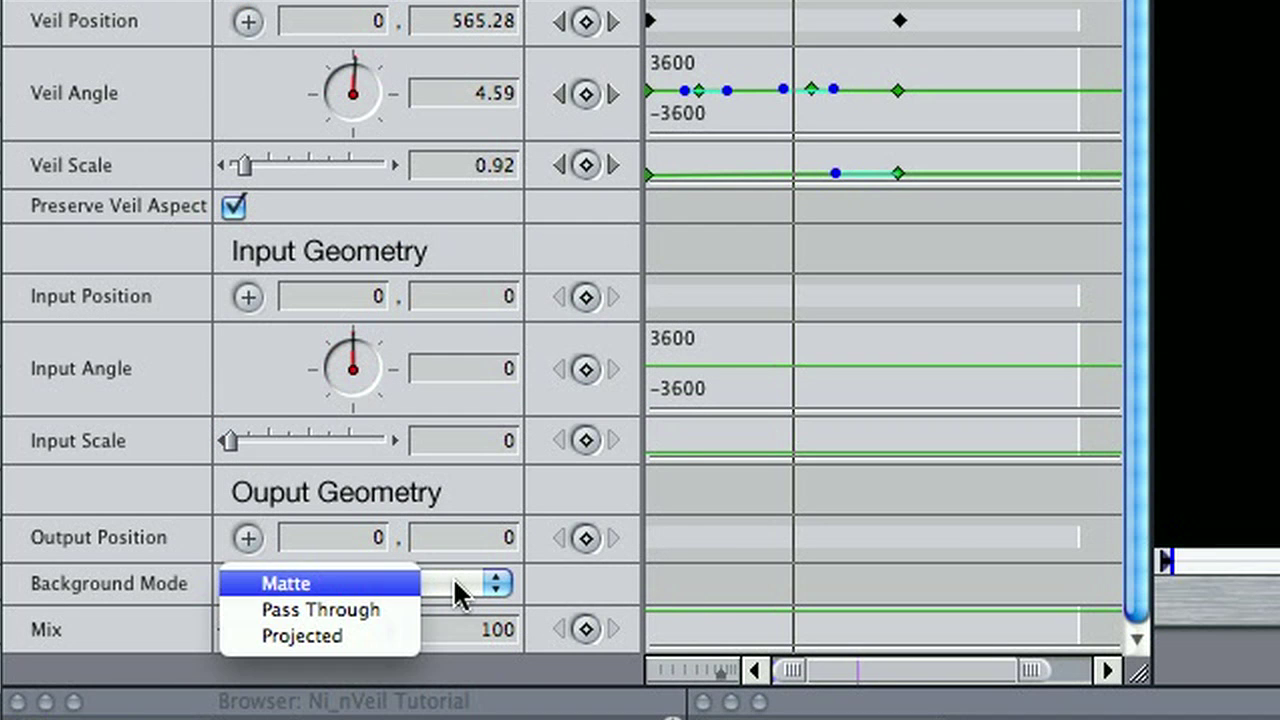
click(407, 608)
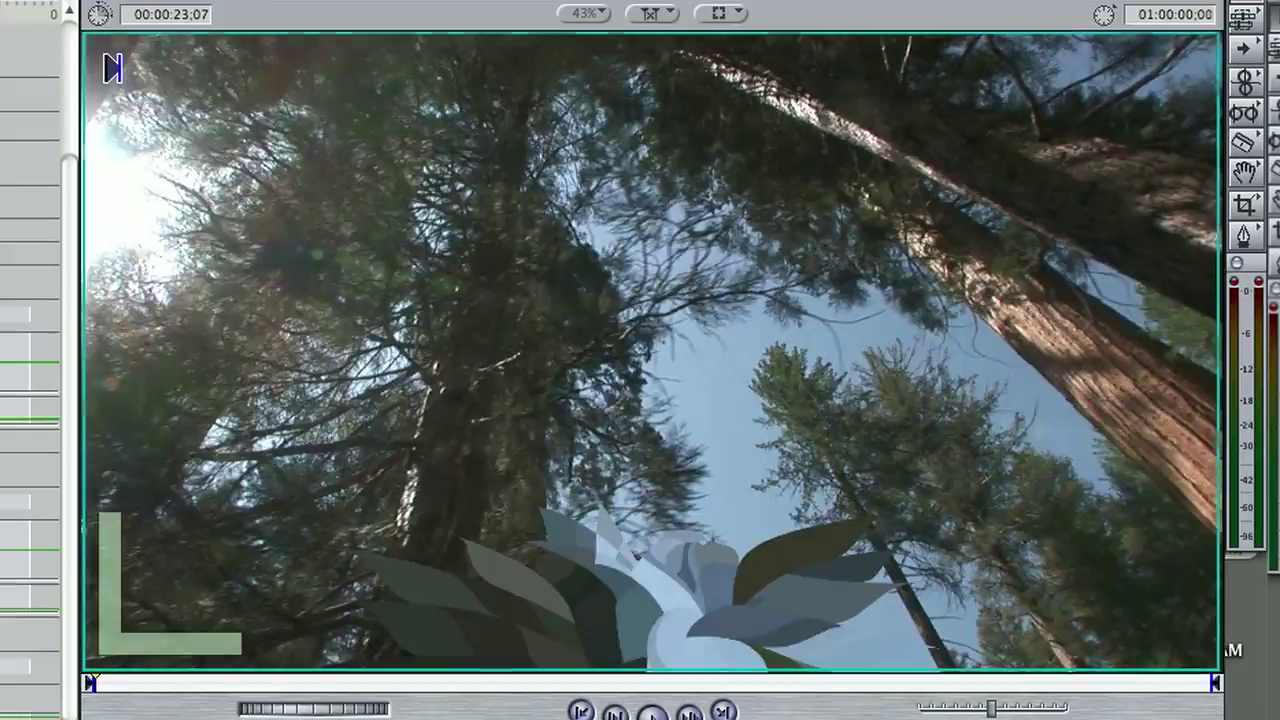
key(space)
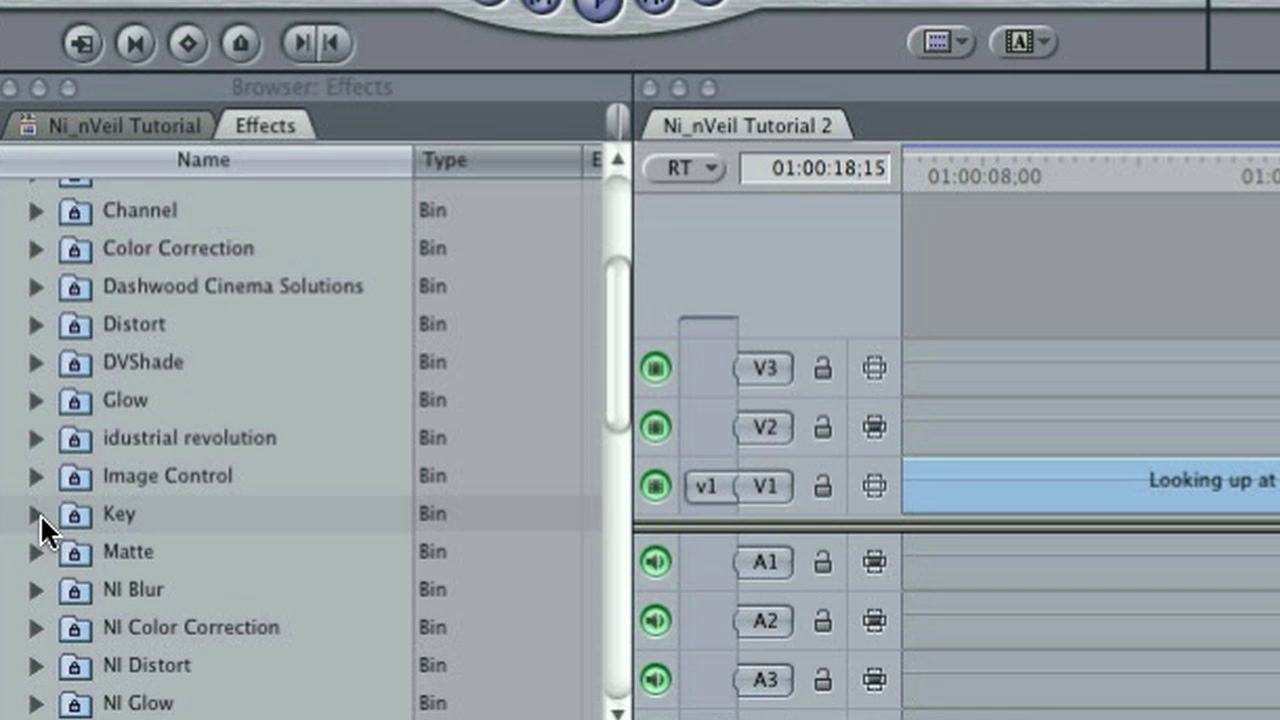
Apply a Luma Key set to Key Out Darker with Threshold -100 on the veil clip
click(37, 514)
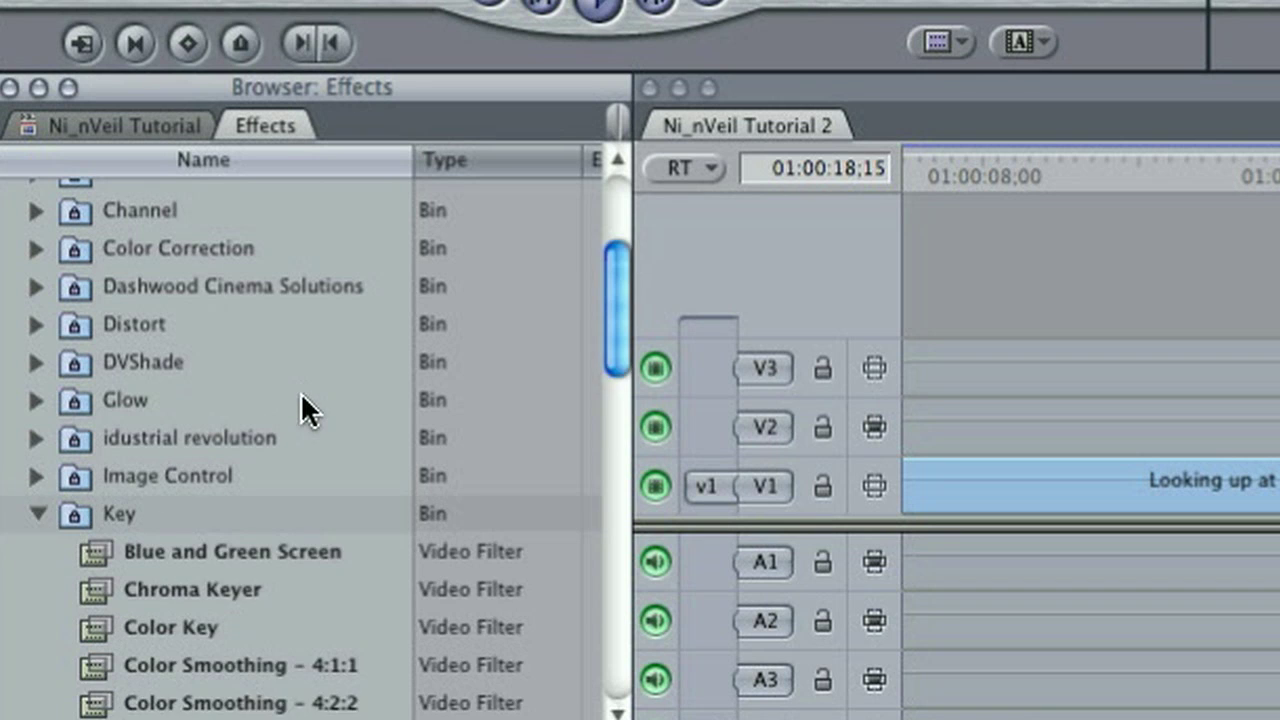
scroll(305, 408, down, 5)
click(204, 487)
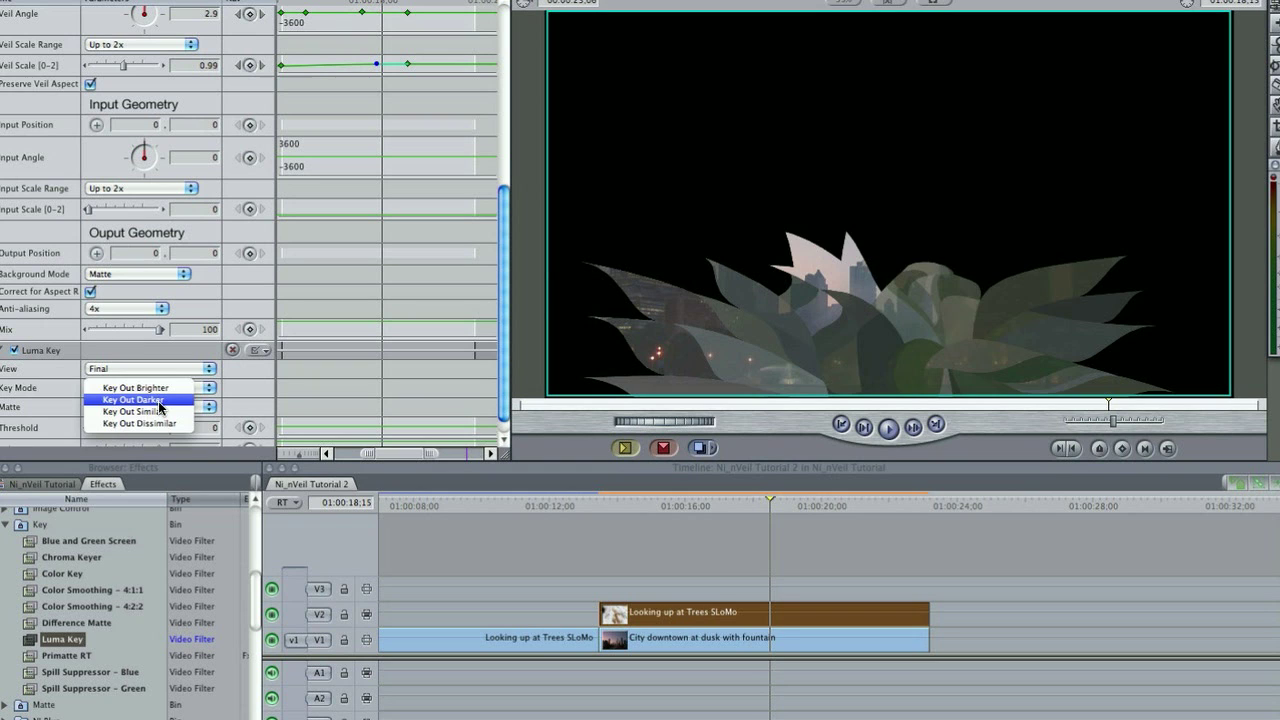
click(160, 401)
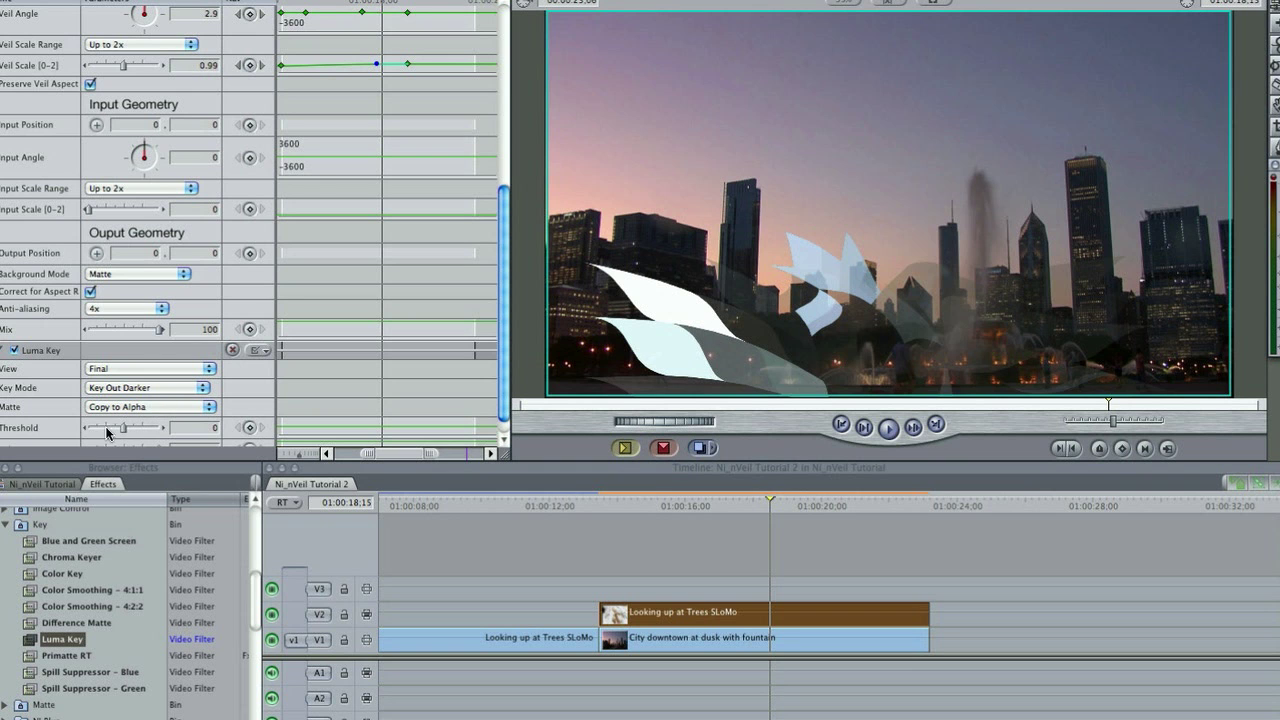
drag(126, 431, 8, 432)
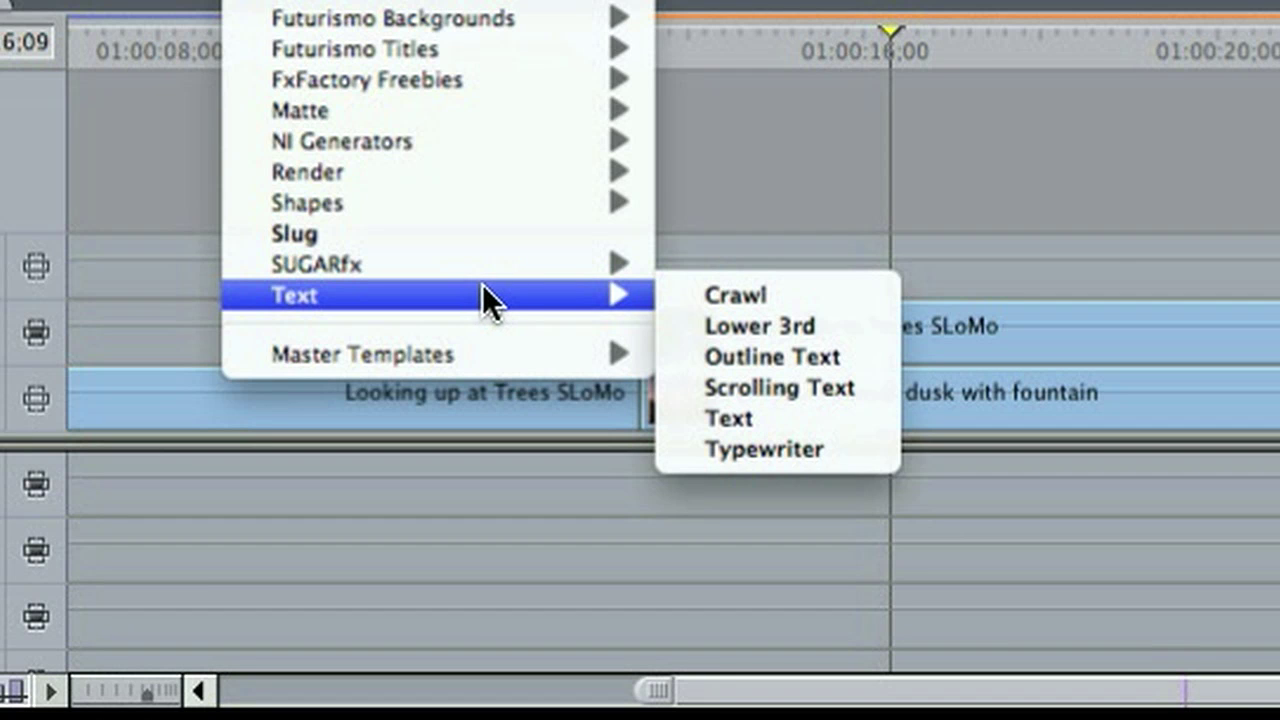
Add a Text title clip on V3 above the footage
click(838, 418)
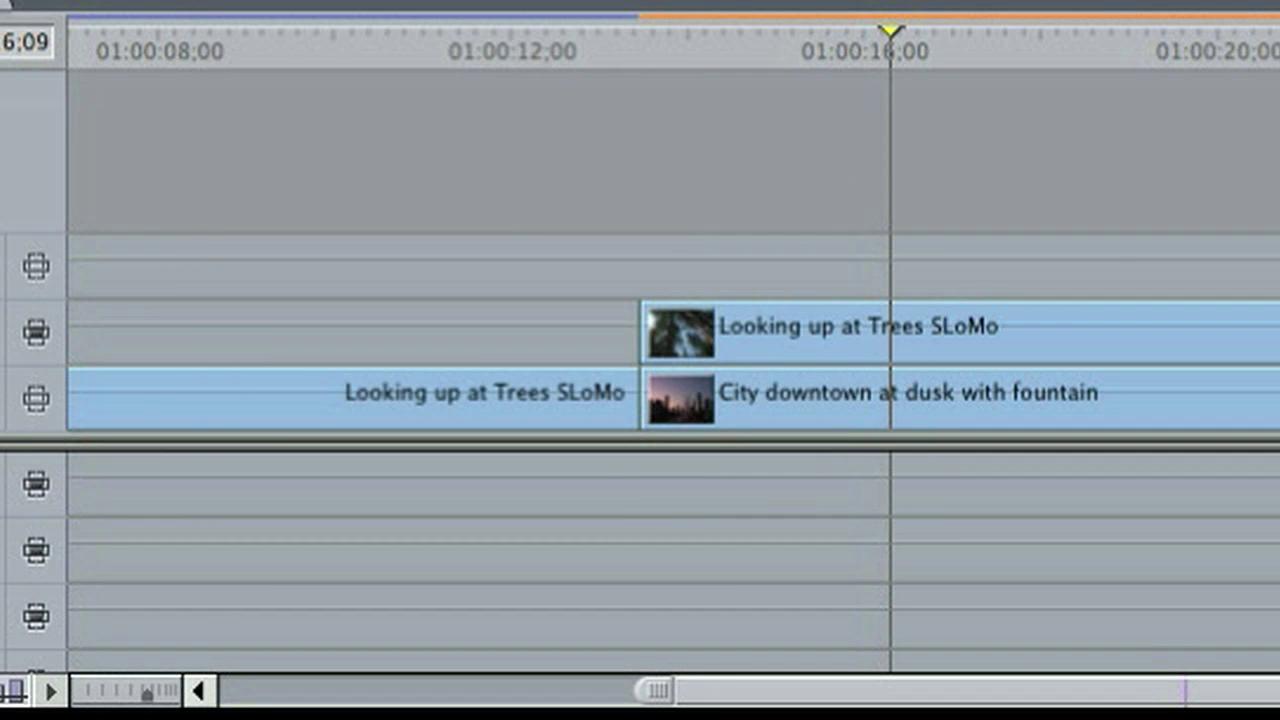
click(825, 532)
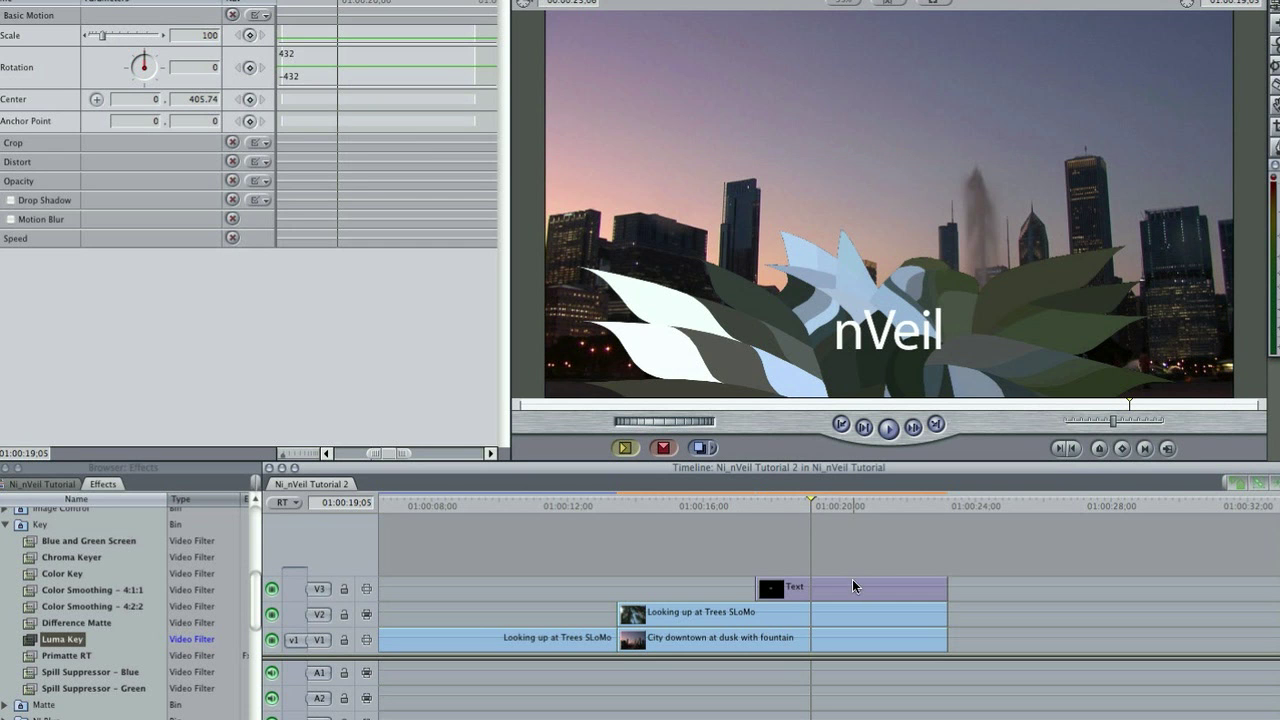
click(852, 581)
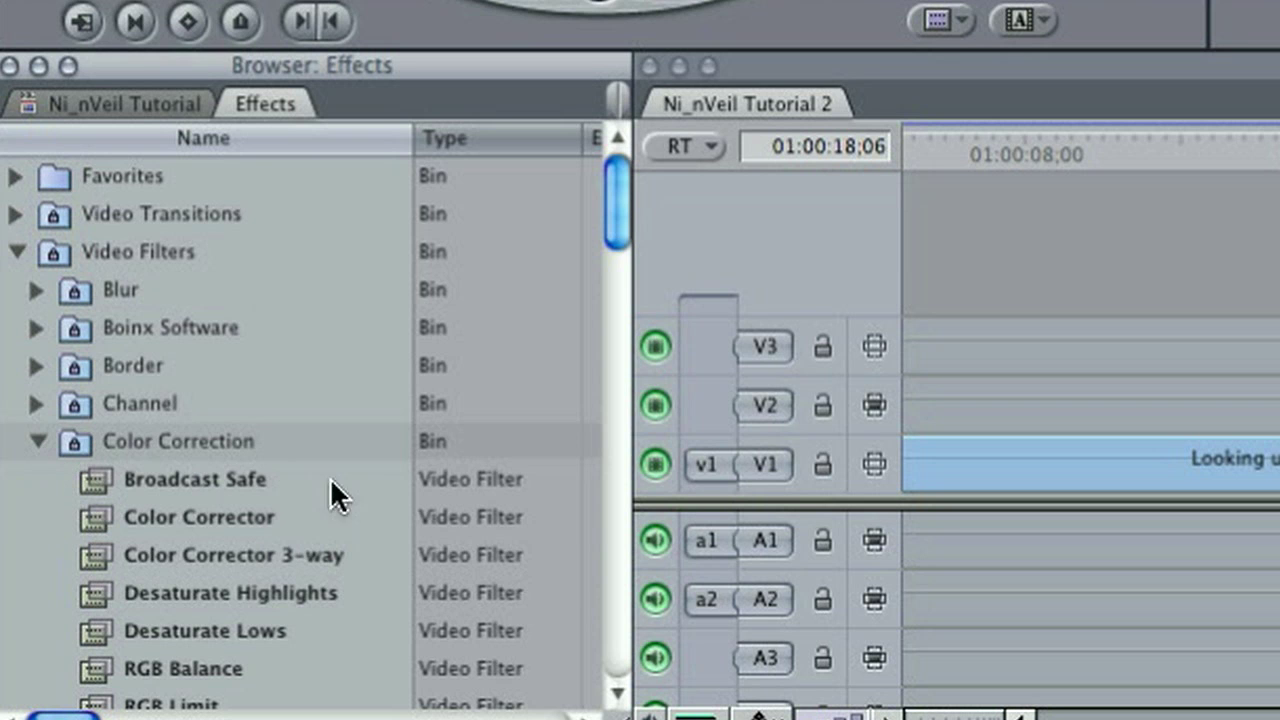
Apply Color Corrector 3-way to the footage, then select the Looking up at Trees SLoMo clip
click(288, 553)
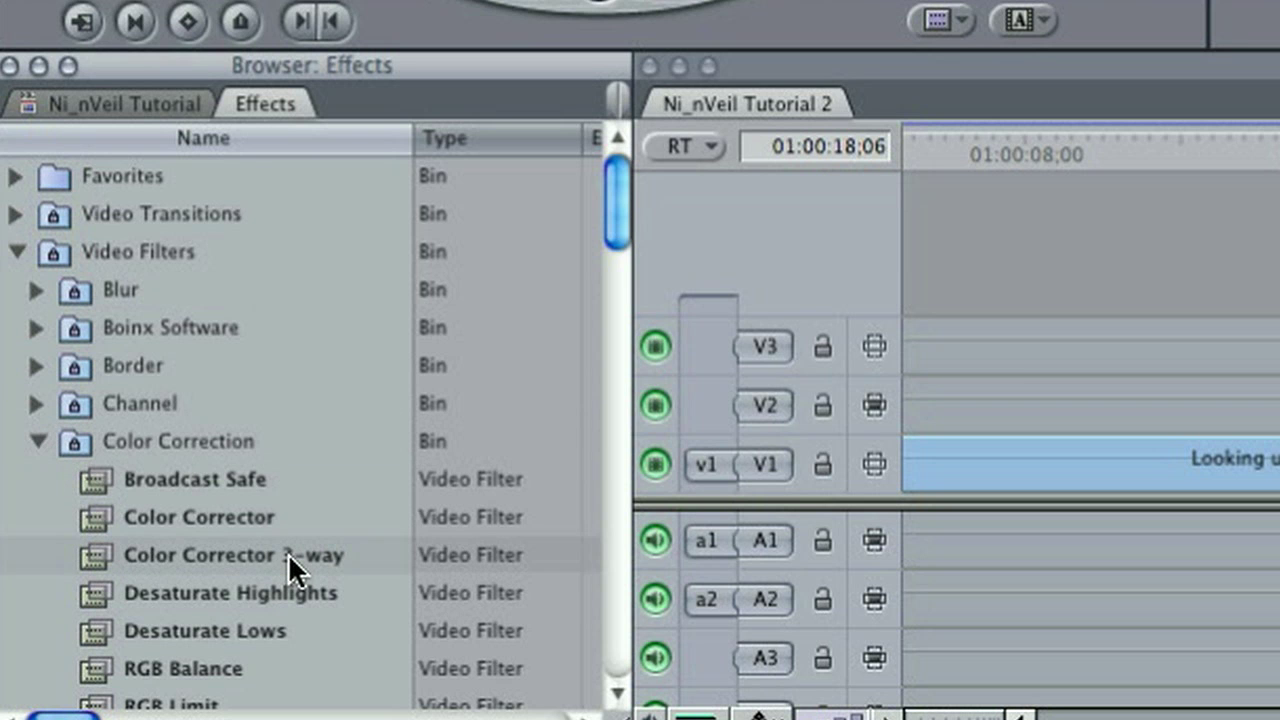
drag(288, 553, 861, 621)
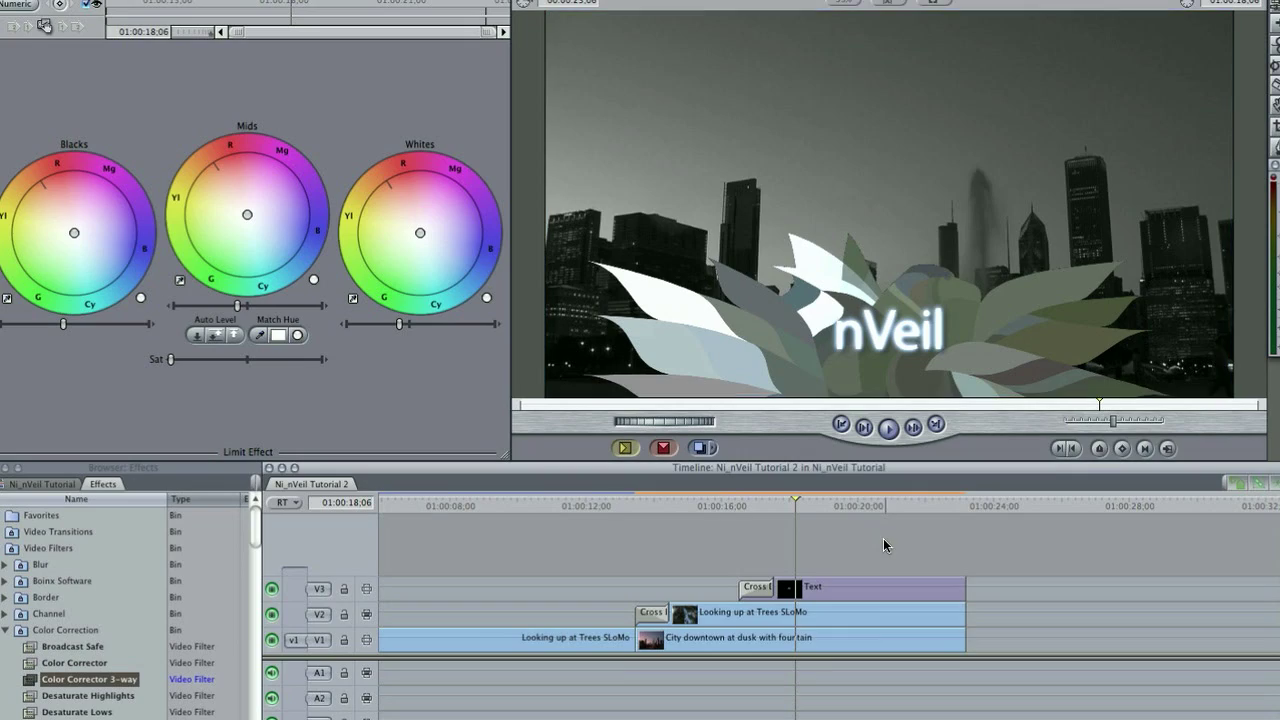
click(861, 618)
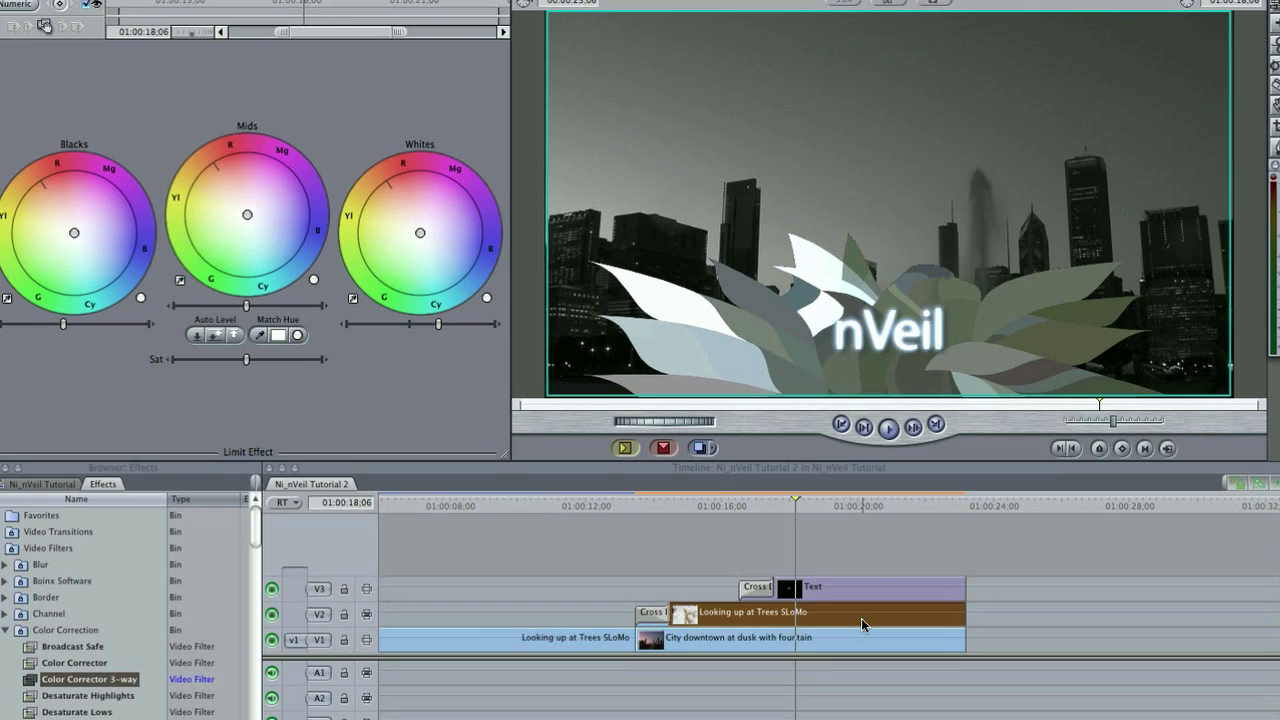